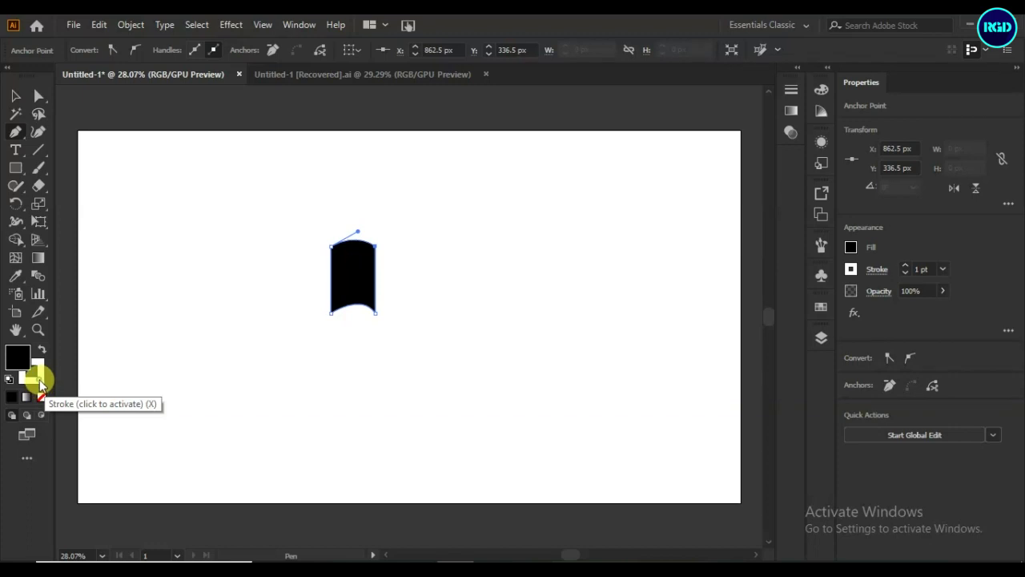
- Remove the stroke from the black page shape and deselect it
left_click(41, 397)
left_click(15, 96)
left_click(240, 329)
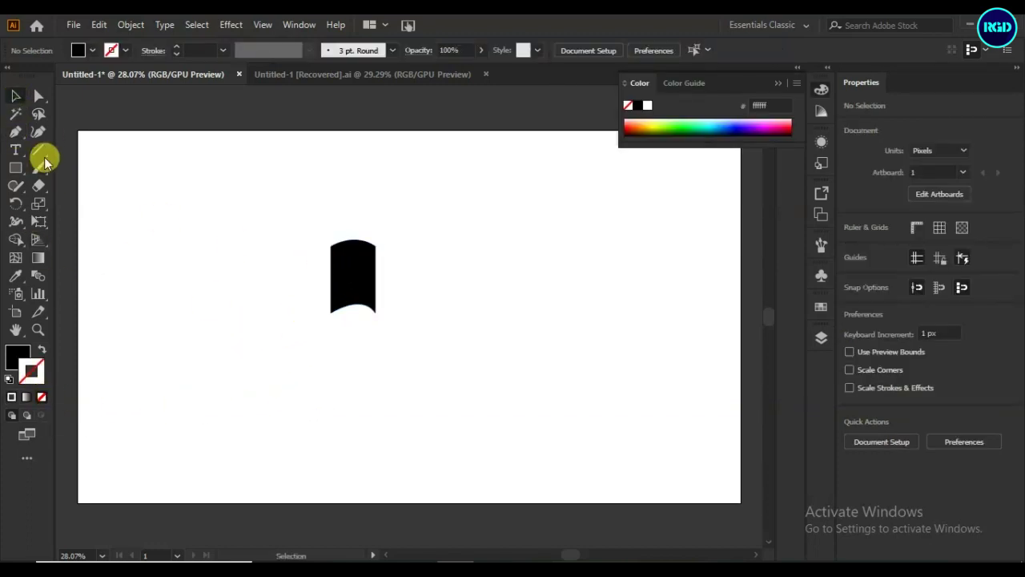
- Draw an open Pen path about 146 by 220 px down the page's left side and curving beneath its lower edge
left_click(16, 132)
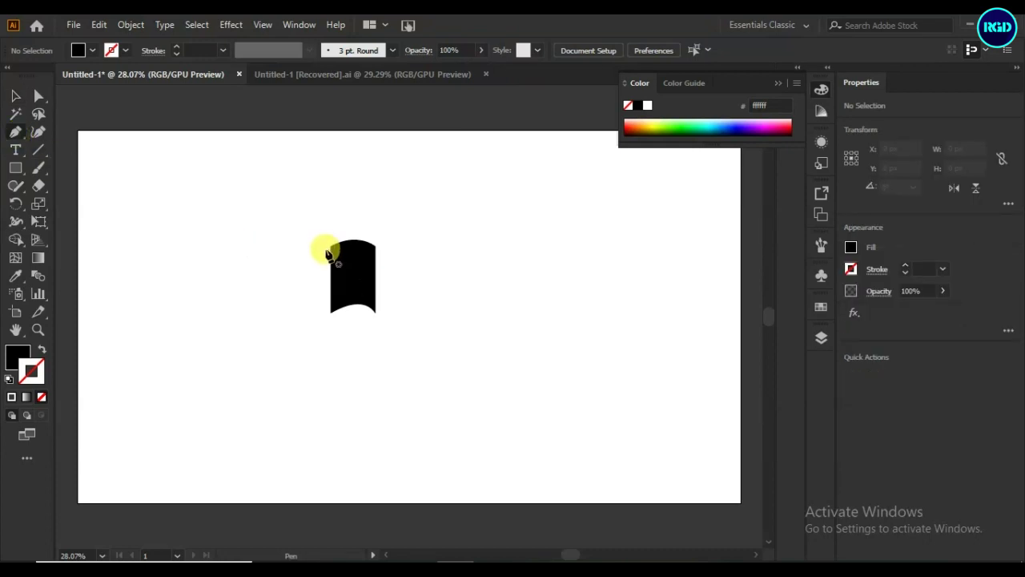
left_click(324, 254)
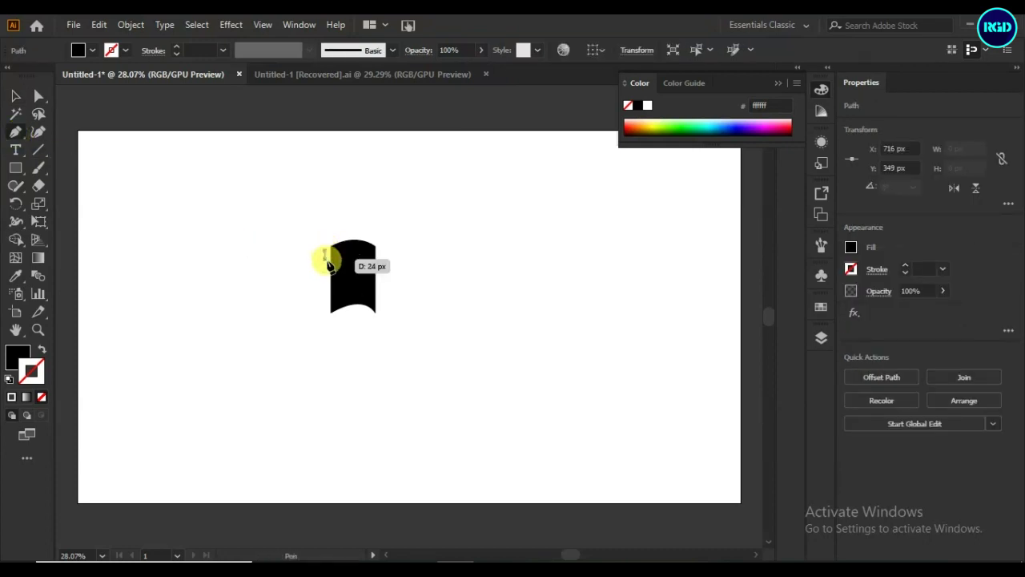
left_click(324, 325)
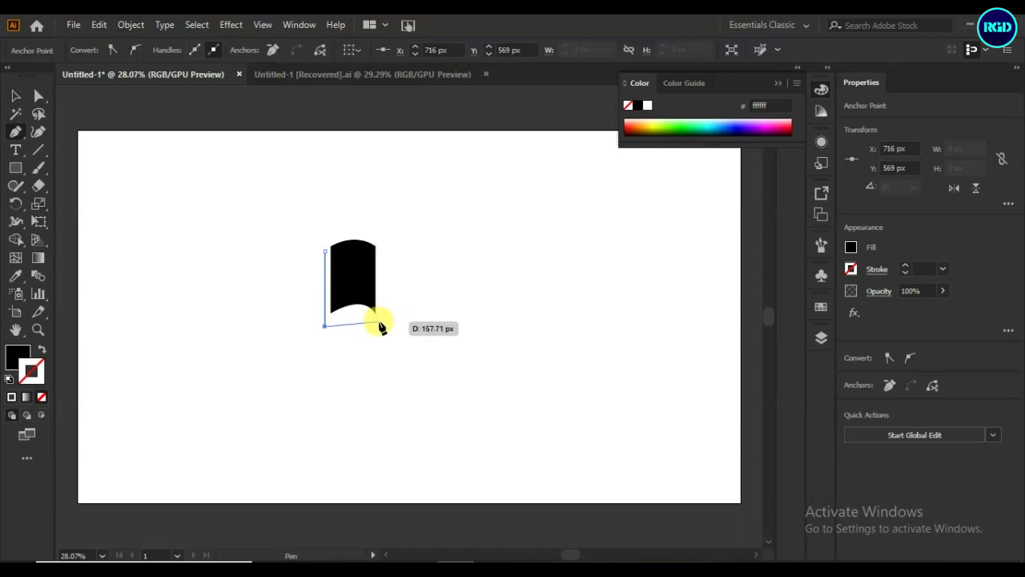
left_click_drag(375, 320, 392, 350)
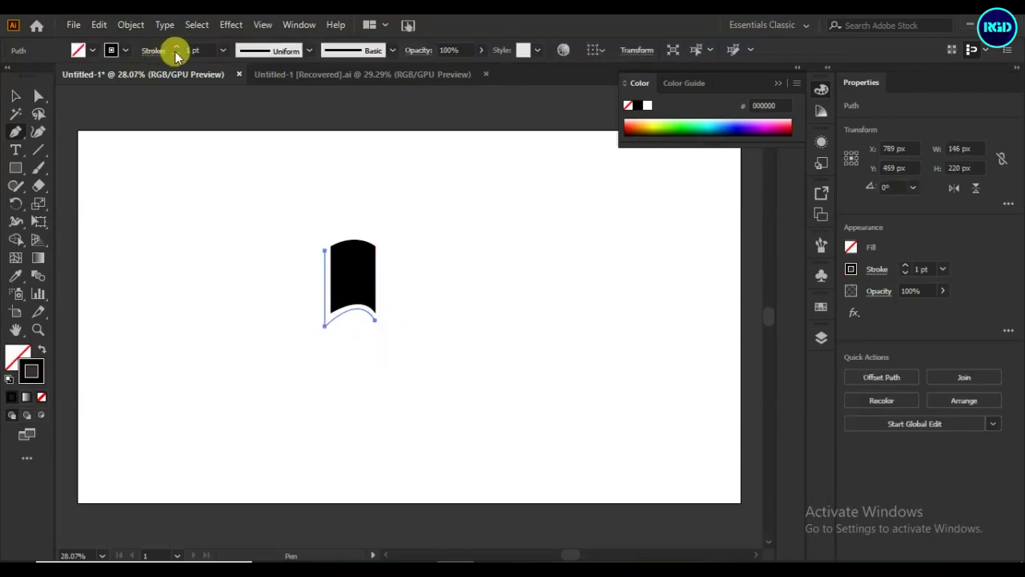
- Give the open path a 16 pt black stroke with Width Profile 4 and expand its appearance
left_click(177, 52)
left_click(177, 49)
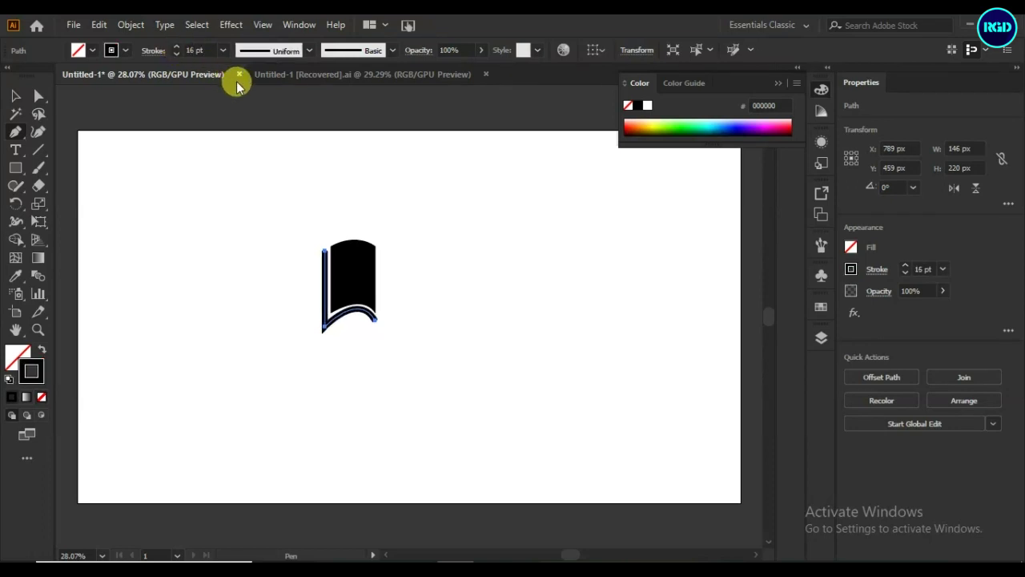
left_click(307, 50)
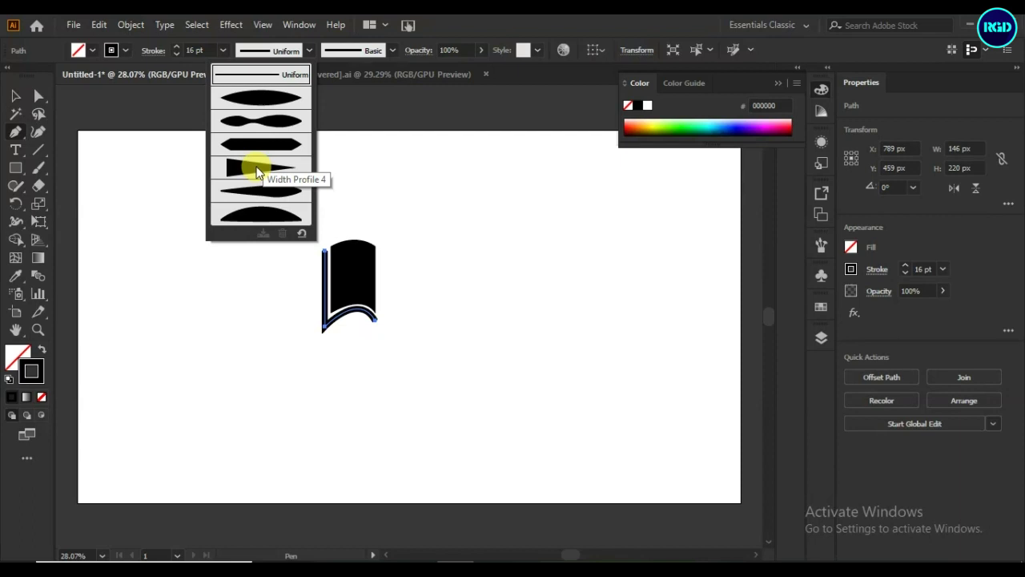
left_click(257, 167)
left_click(15, 96)
left_click(131, 26)
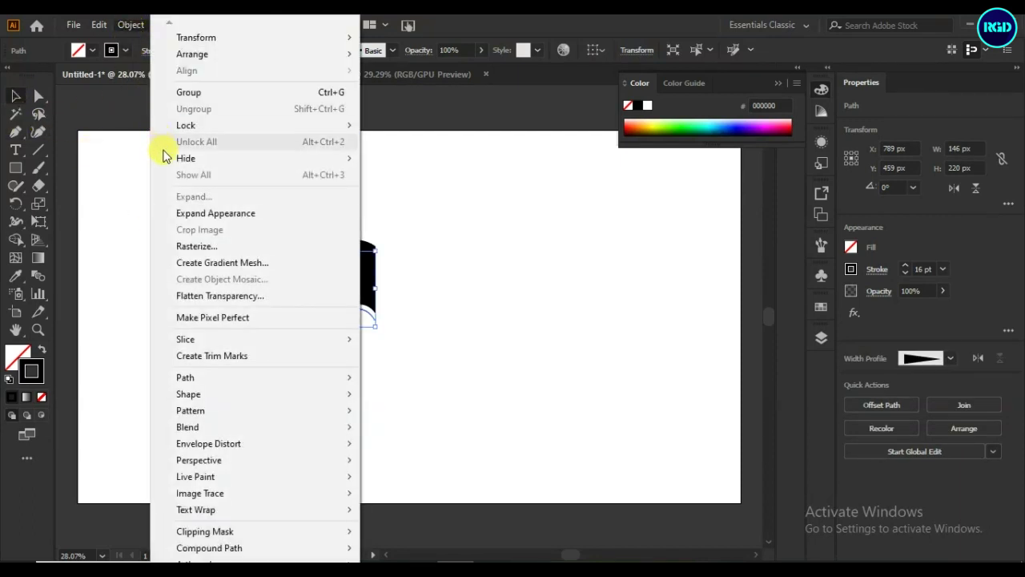
left_click(190, 213)
- Merge the expanded outline's pieces beside and below the page with the Shape Builder, then deselect
key("ctrl+1")
left_click(15, 239)
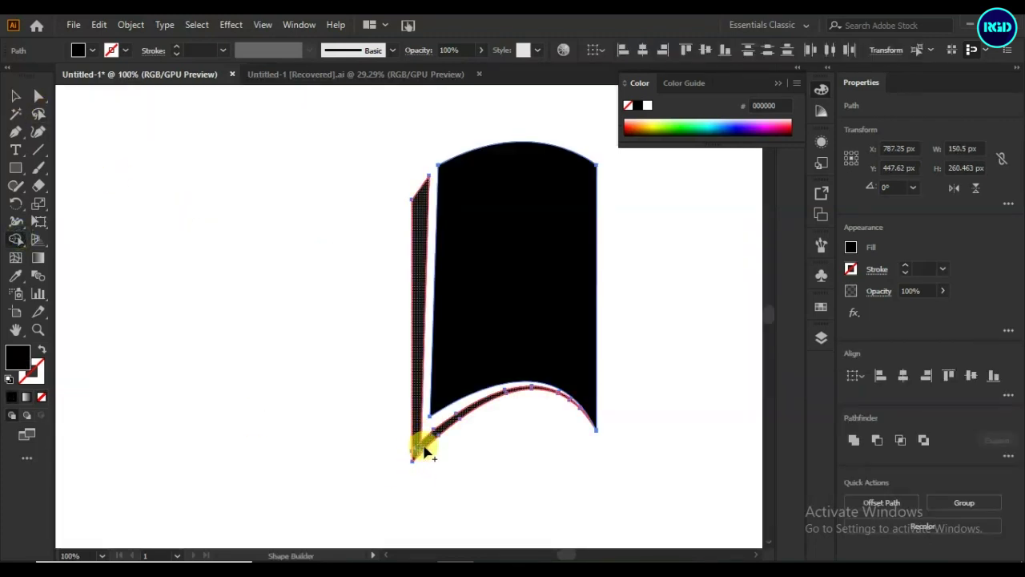
left_click(425, 452)
left_click(15, 96)
left_click(330, 356)
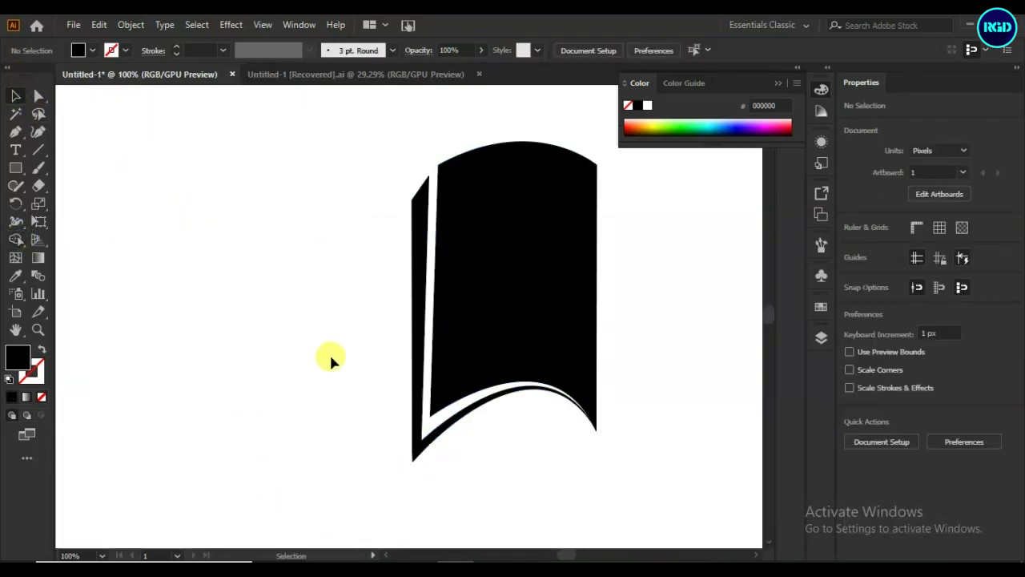
- Group the page with its outline strip and move the group to the left
left_click(418, 438)
right_click(510, 279)
left_click(562, 340)
left_click_drag(542, 312, 419, 318)
- Create a vertically reflected copy of the page group and place it to the right of the original to form an open book
right_click(401, 286)
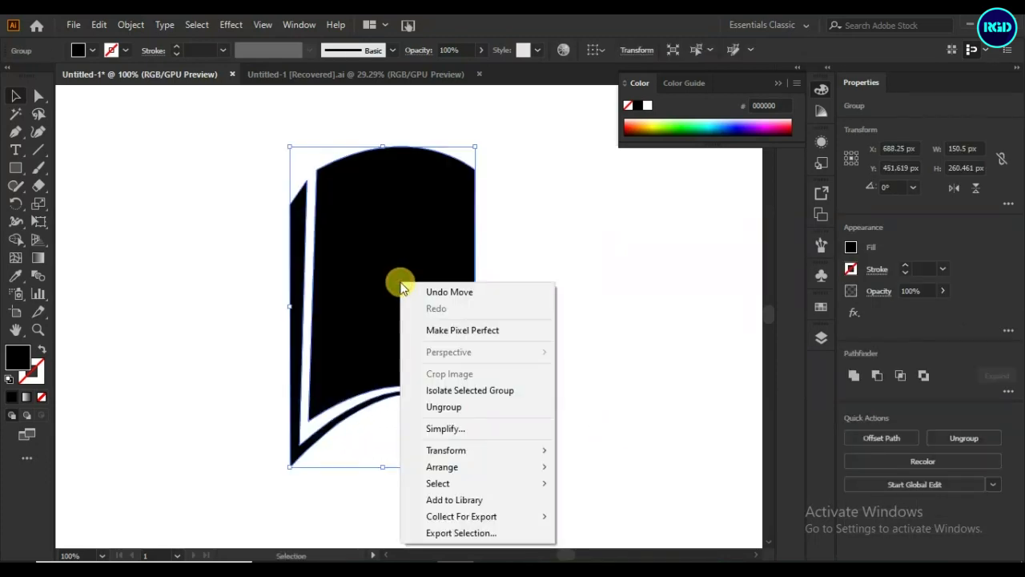
mouse_move(467, 454)
left_click(621, 375)
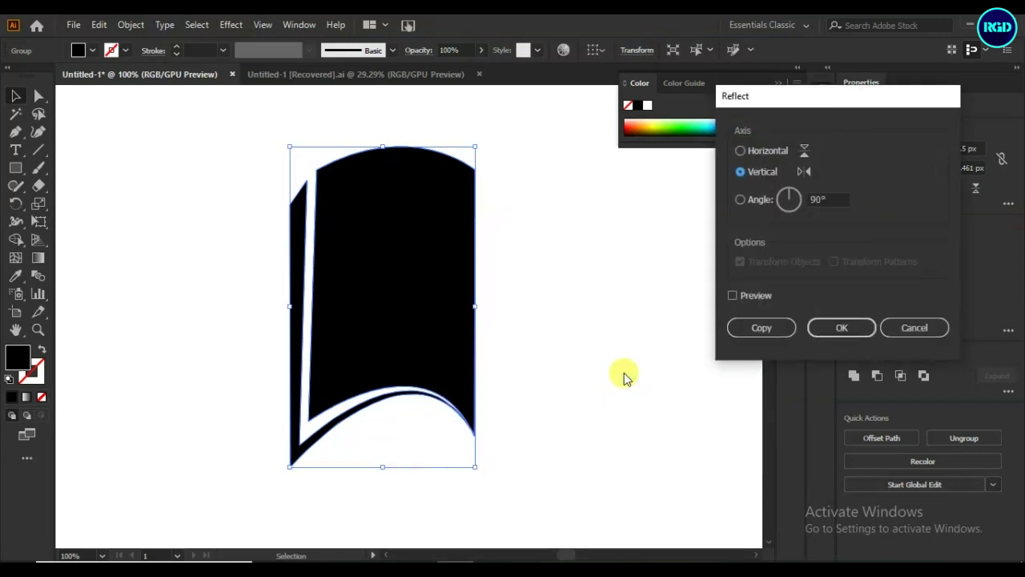
left_click(752, 297)
left_click(750, 329)
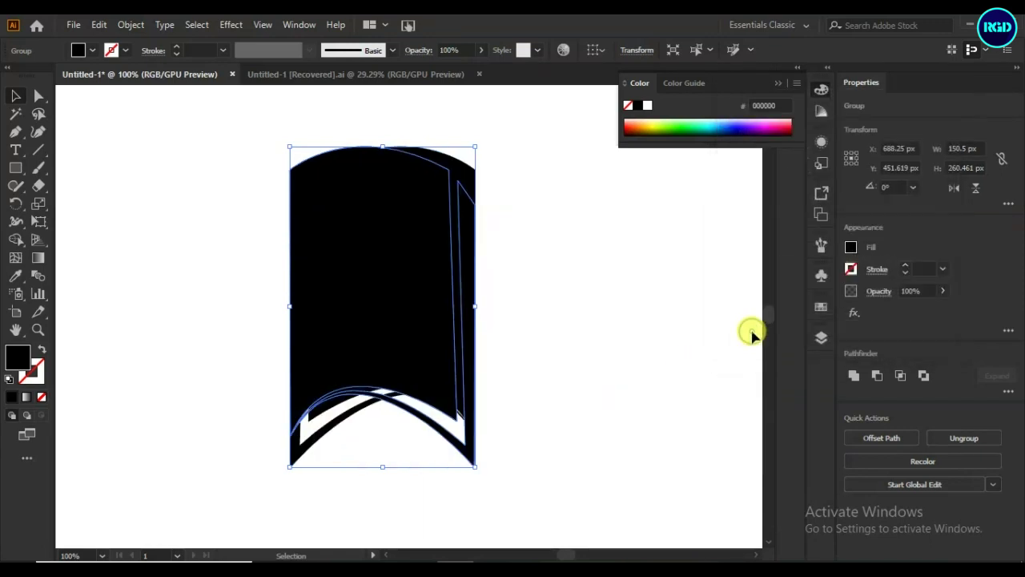
left_click_drag(385, 319, 577, 319)
key("ctrl+0")
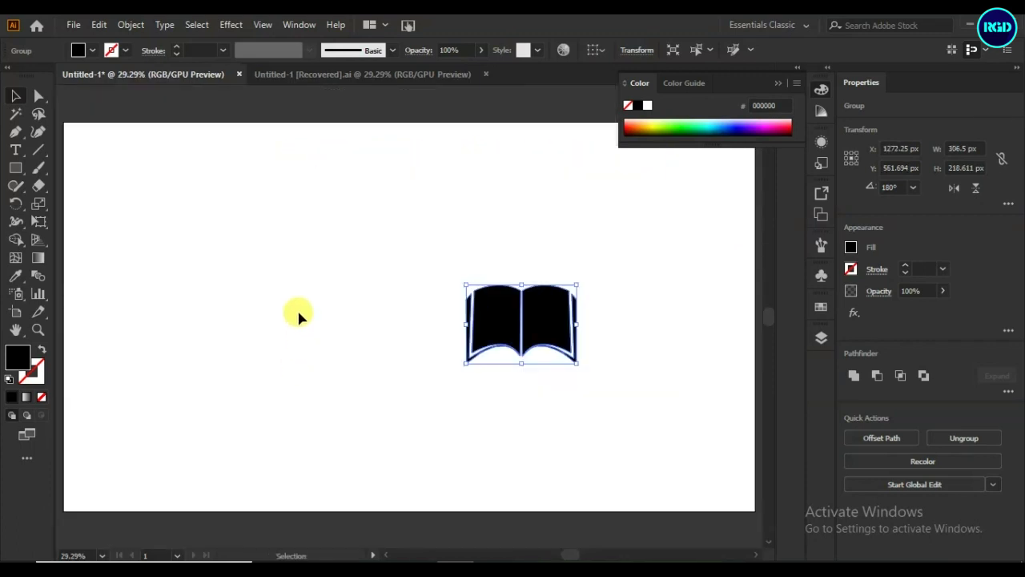
- Draw a vertical line about 304 px long from above the book down its spine to the lower edge
left_click(167, 277)
left_click(20, 137)
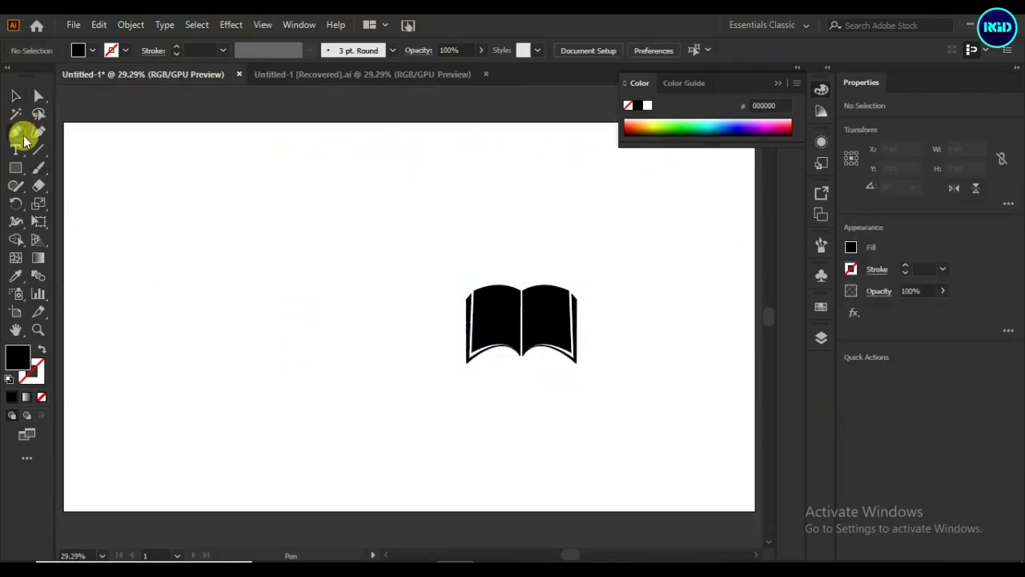
left_click(521, 246)
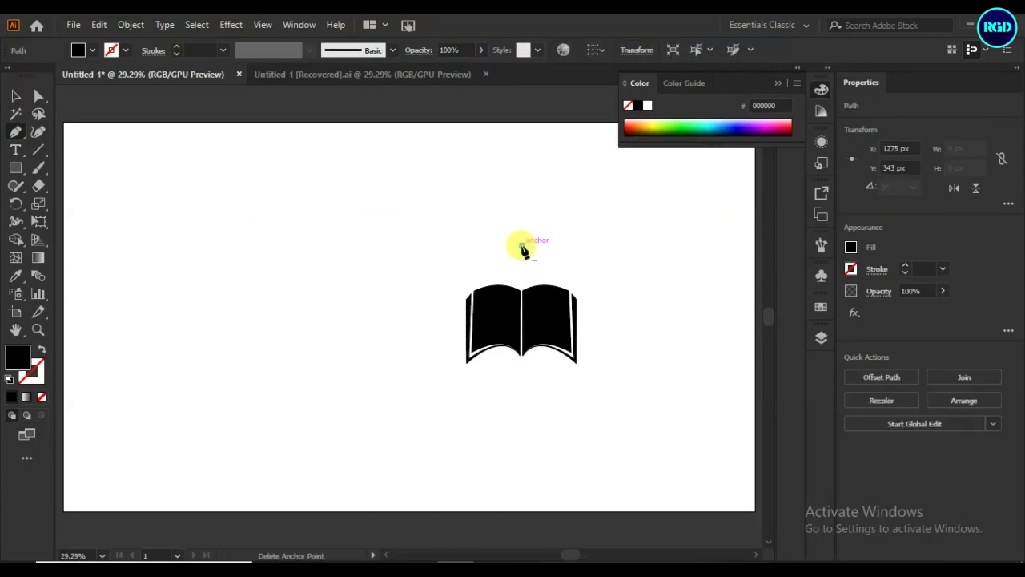
left_click(523, 358)
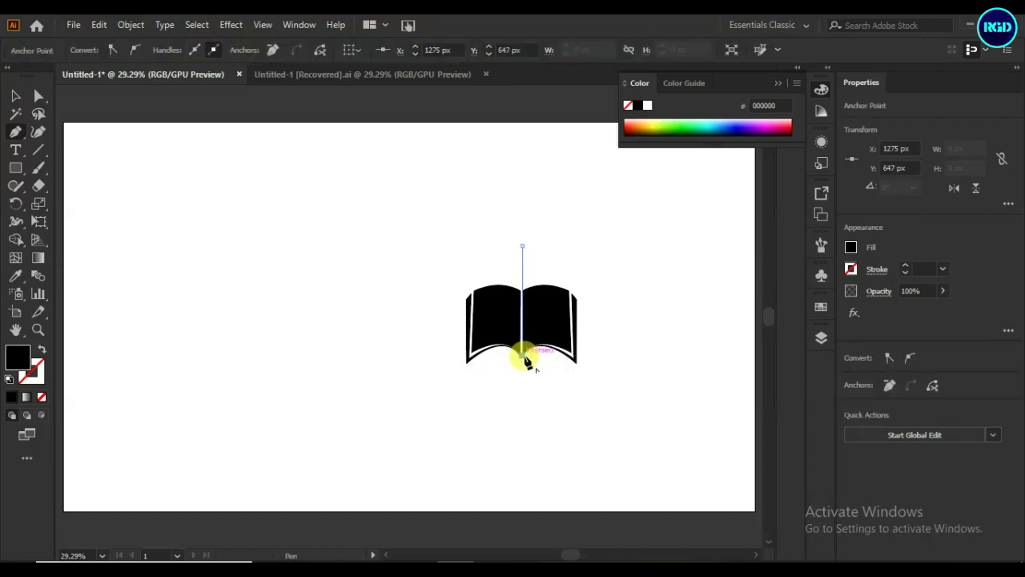
key("ctrl+z")
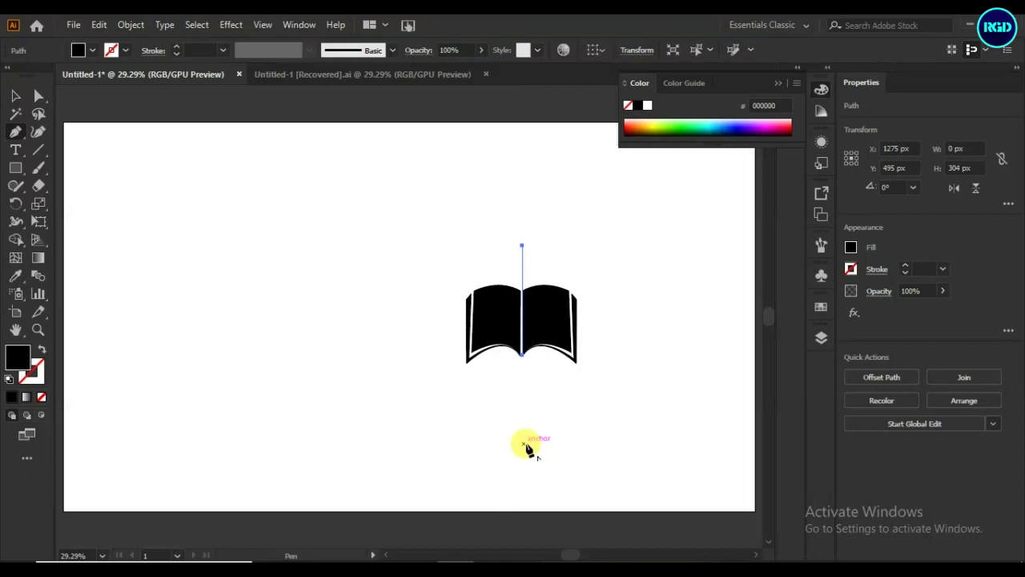
- Give the spine line a 37 pt stroke with Width Profile 4, expand its appearance and deselect it
left_click(177, 47)
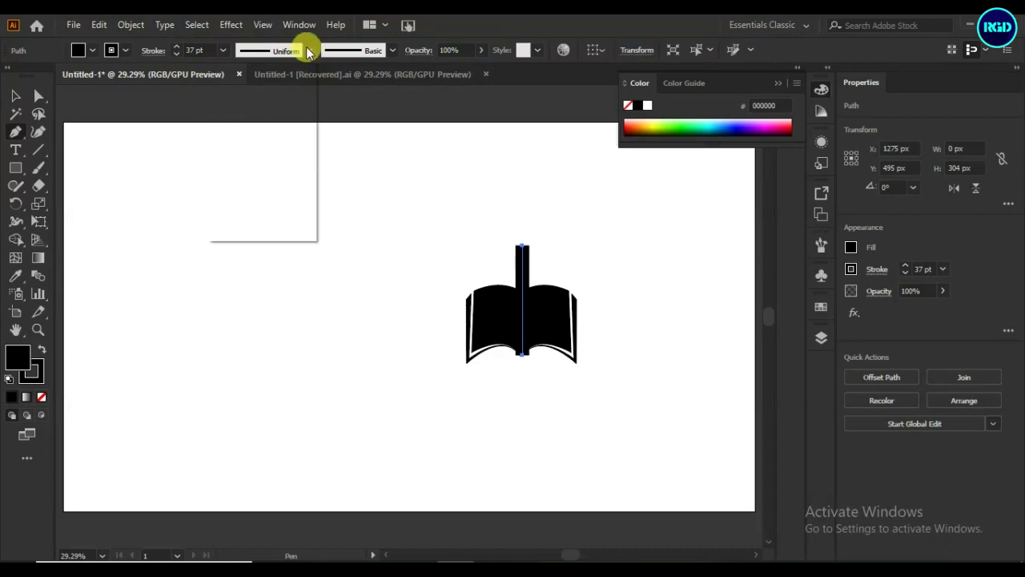
left_click(267, 176)
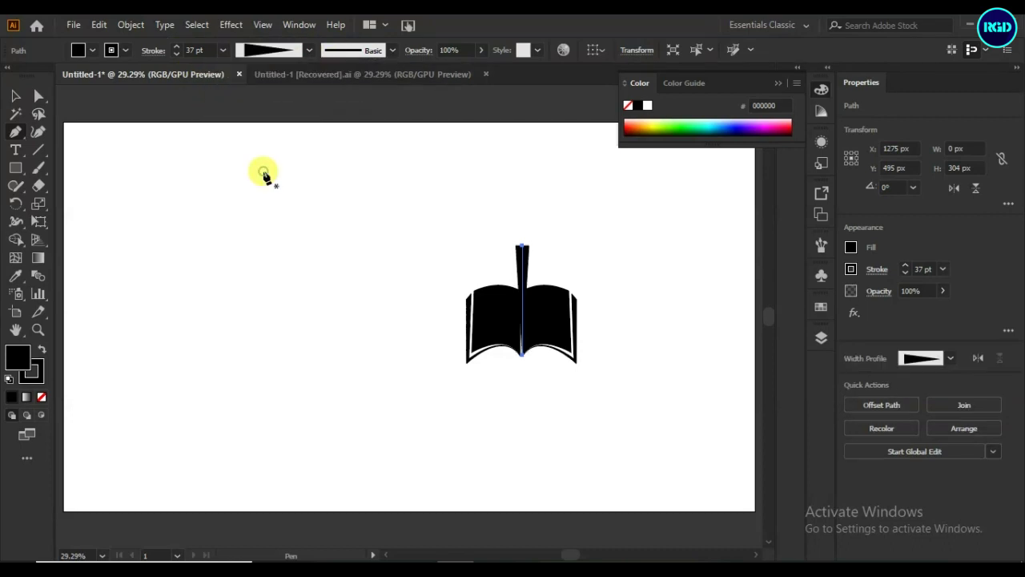
left_click(101, 26)
left_click(131, 25)
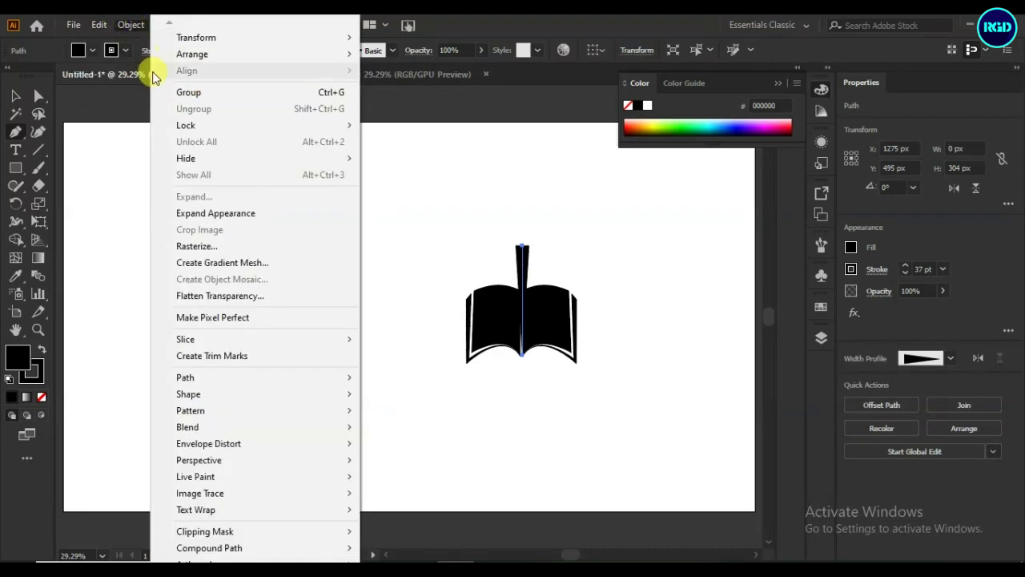
left_click(218, 212)
left_click(15, 95)
left_click(419, 294)
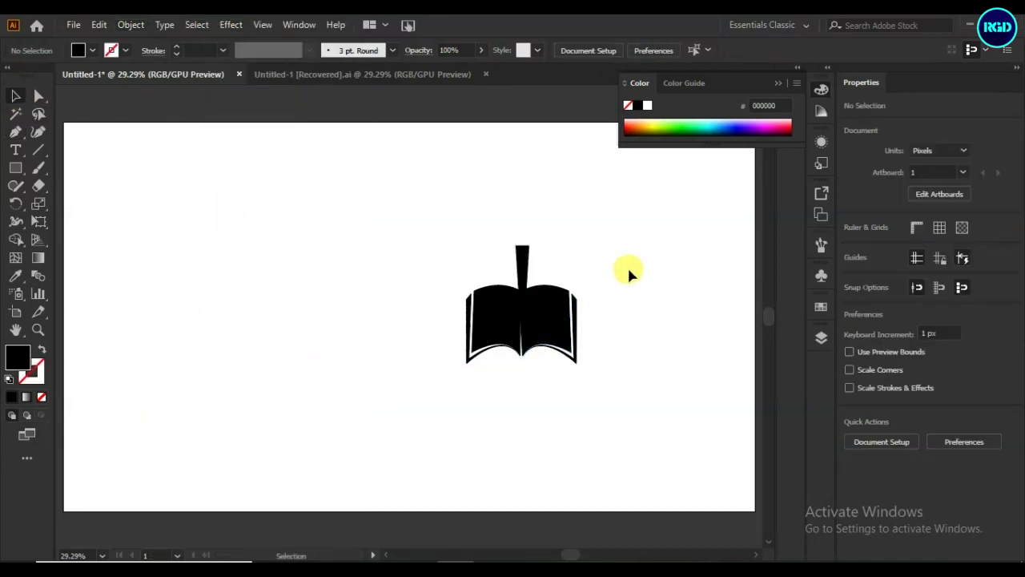
- Align the book and the tapered wedge by their horizontal centers
left_click(558, 337)
left_click_drag(447, 409, 447, 407)
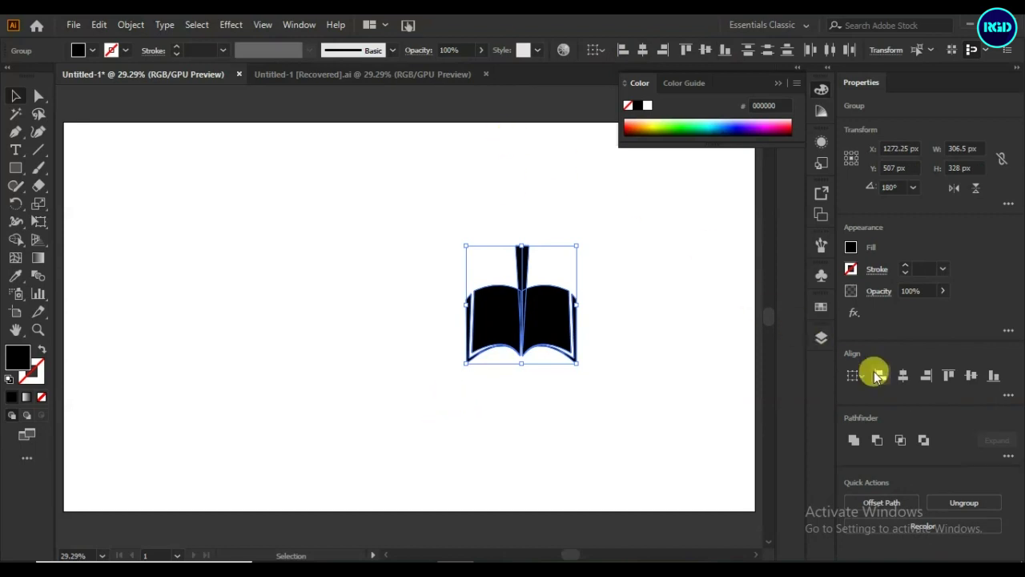
left_click(904, 377)
left_click(596, 439)
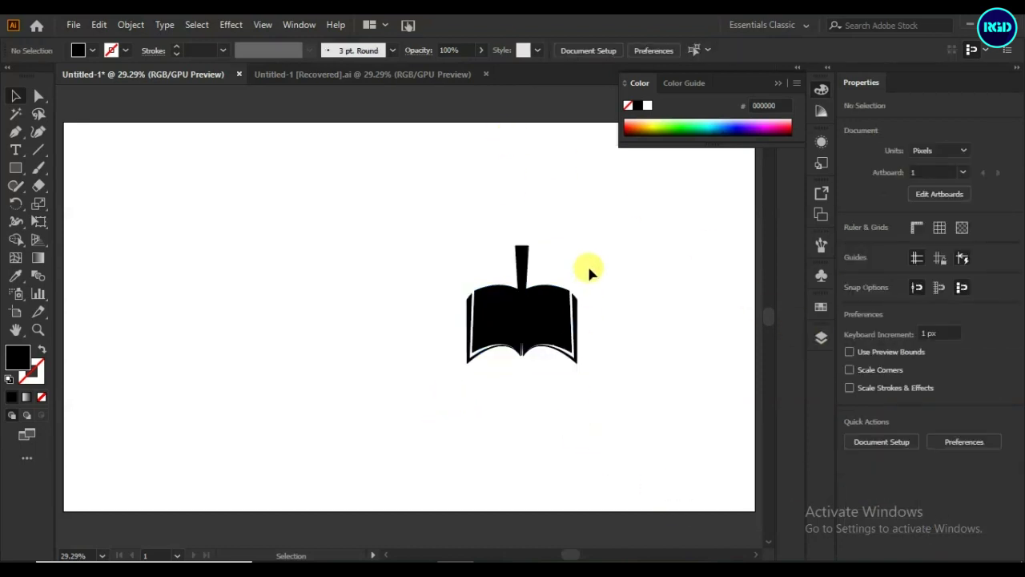
- Move the tapered wedge 50 px down along the book's spine
left_click_drag(535, 391, 450, 400)
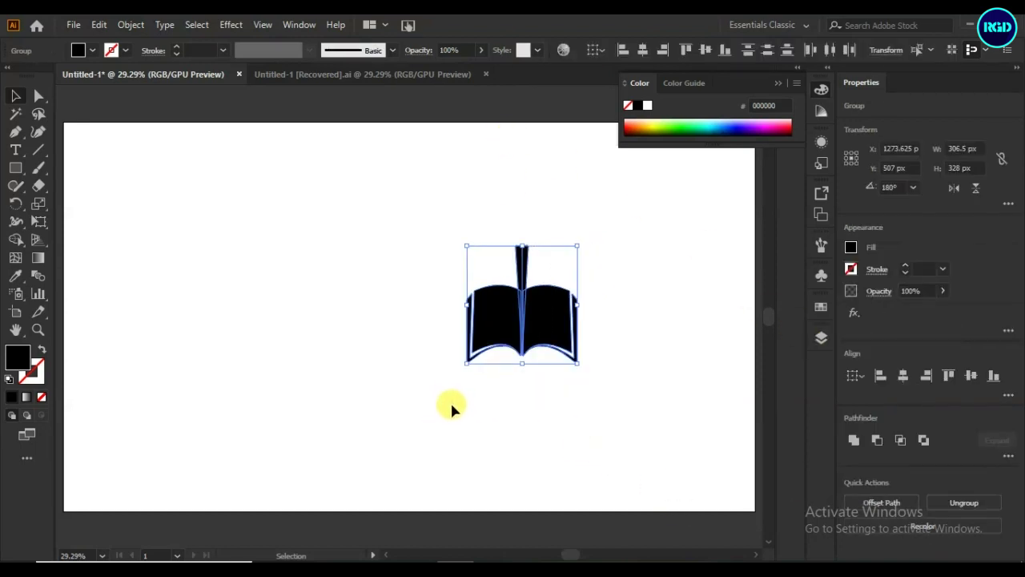
key("ctrl+equal")
key("ctrl+equal")
key("ctrl+equal")
key("ctrl+equal")
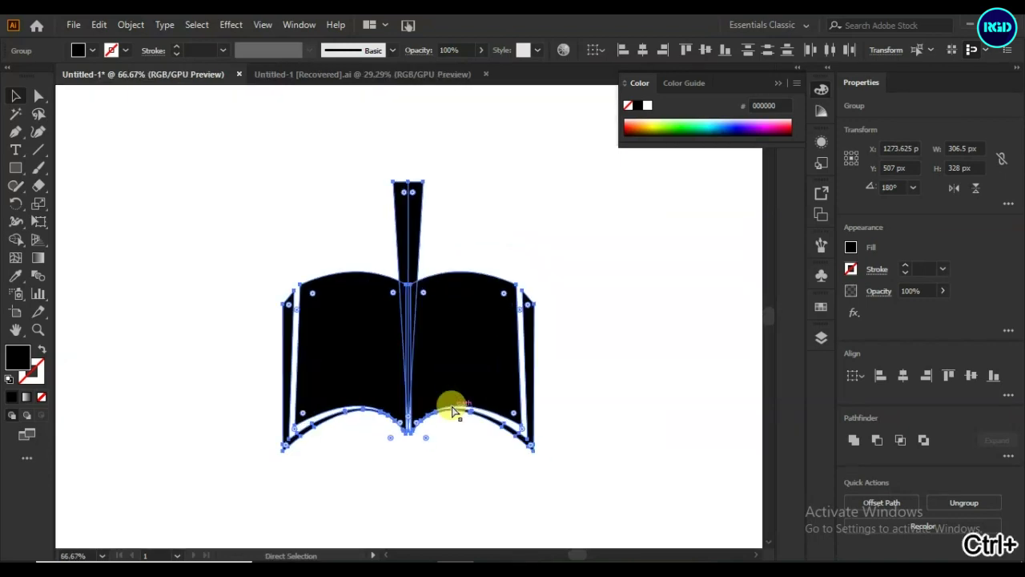
key("ctrl+equal")
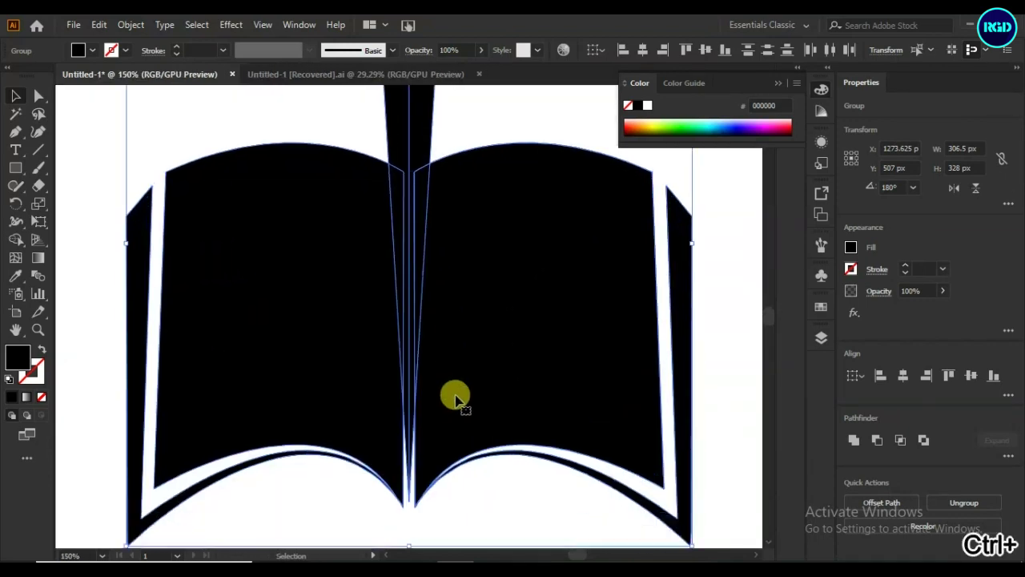
left_click(705, 361)
left_click(400, 140)
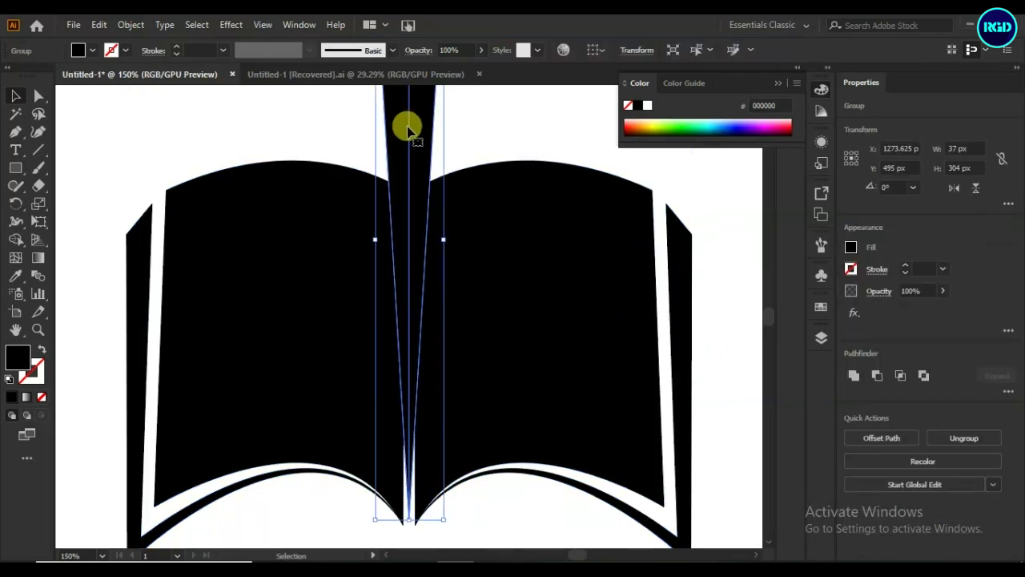
key("shift+Down")
key("shift+Down")
key("shift+Down")
key("shift+Down")
key("shift+Down")
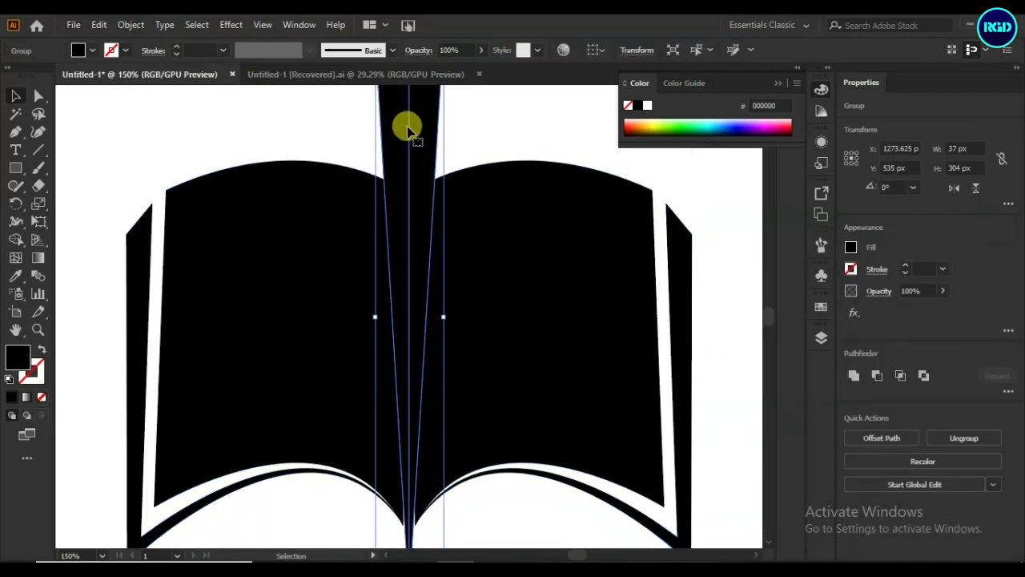
- Merge the wedge's regions with the Shape Builder and cut them out of the book to leave a tapered gap between the pages
left_click_drag(742, 189, 100, 490)
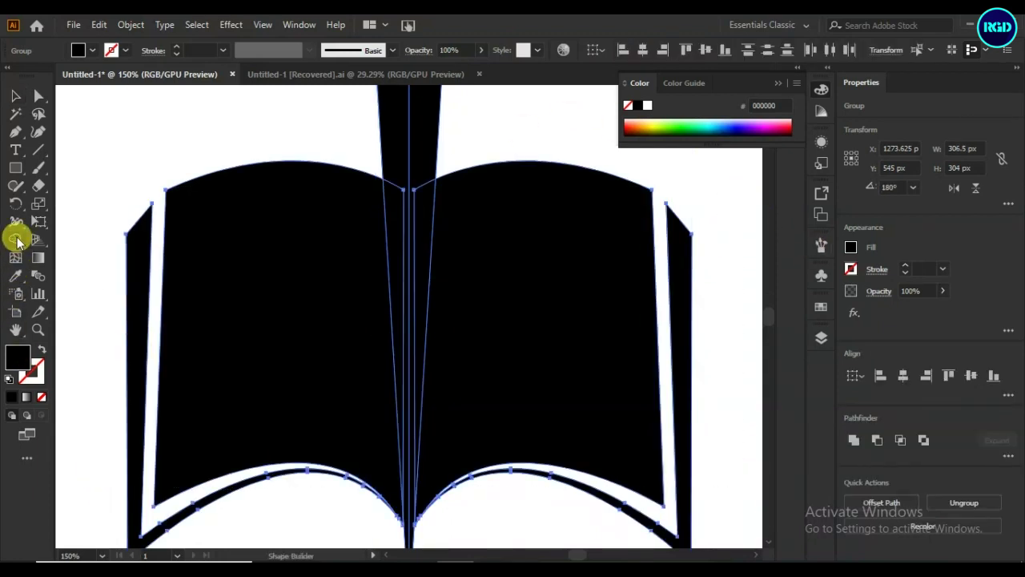
left_click(15, 239)
left_click_drag(400, 236, 416, 248)
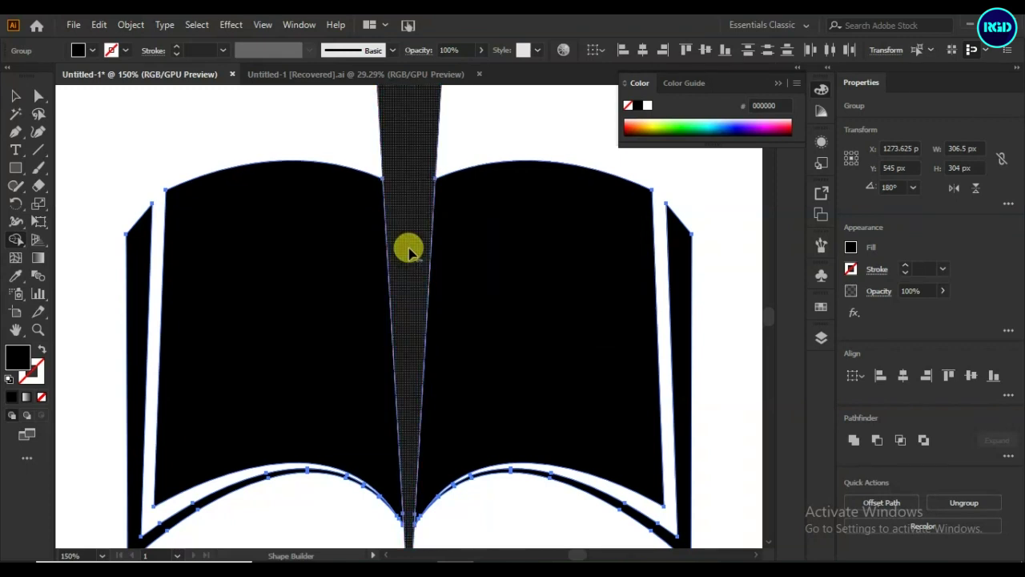
left_click(410, 249, "alt")
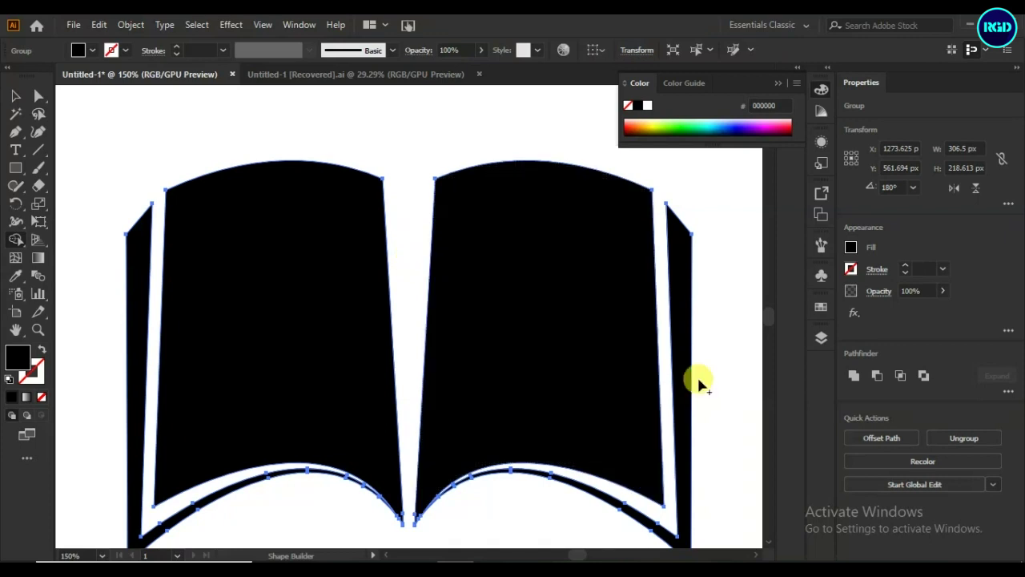
left_click(15, 96)
left_click(76, 135)
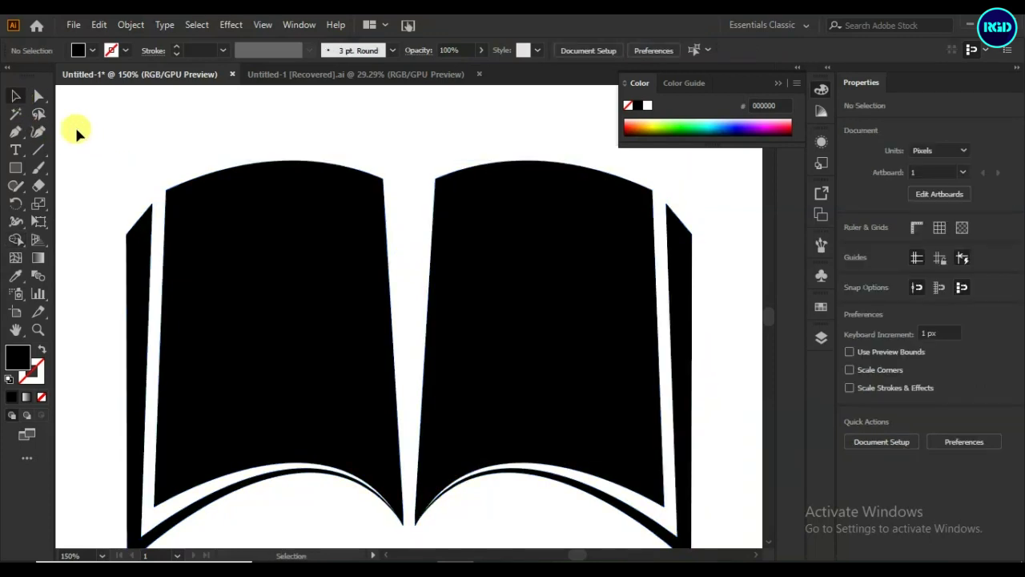
- Move the complete book icon left to the middle of the artboard and deselect it
key("ctrl+0")
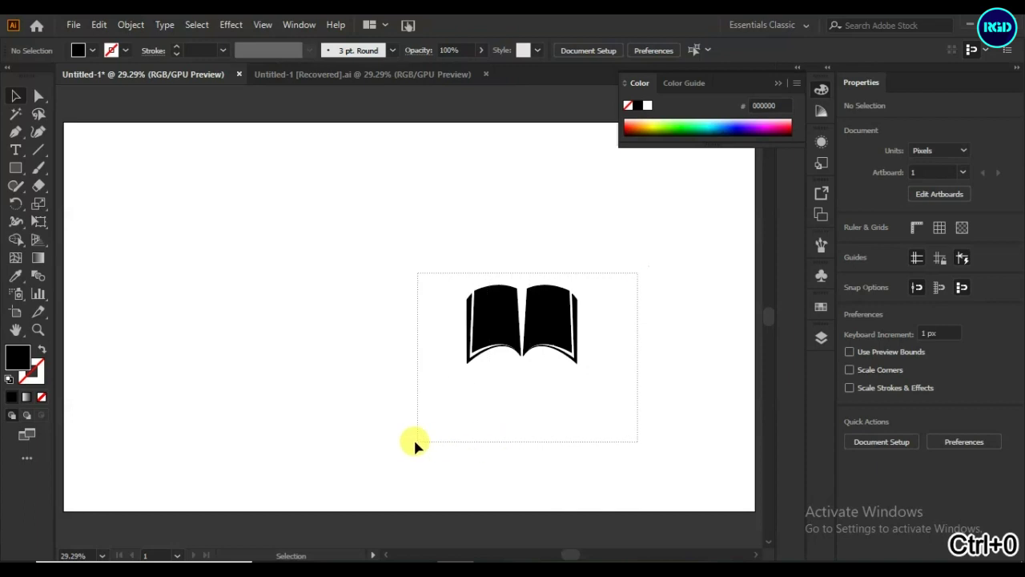
left_click_drag(508, 328, 373, 319)
left_click(478, 408)
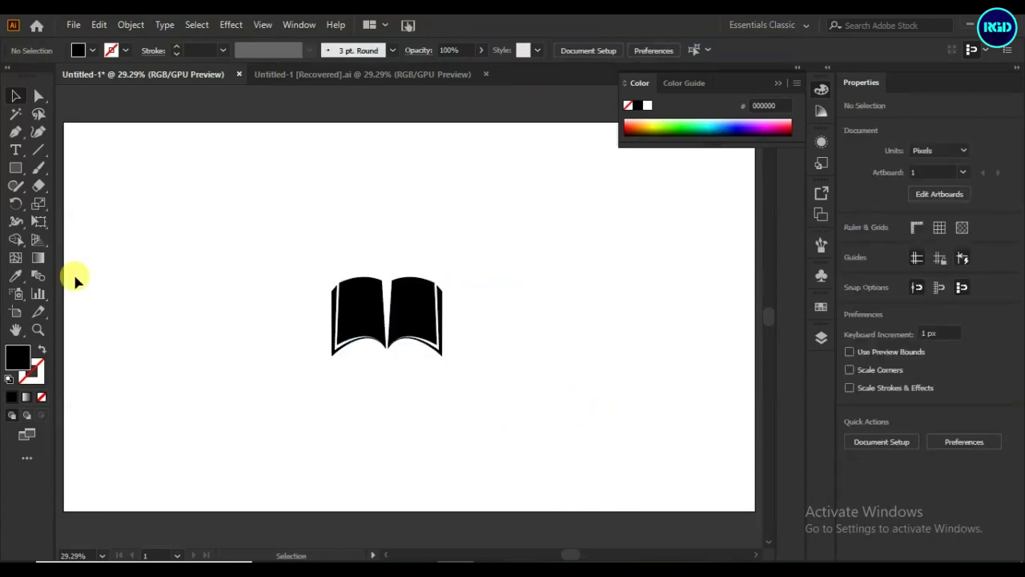
- Draw a black square beside the book, rotate it into a diamond and delete its top anchor to form a downward triangle about 174 px wide
left_click(15, 168)
left_click_drag(163, 265, 208, 308)
left_click_drag(210, 258, 229, 286)
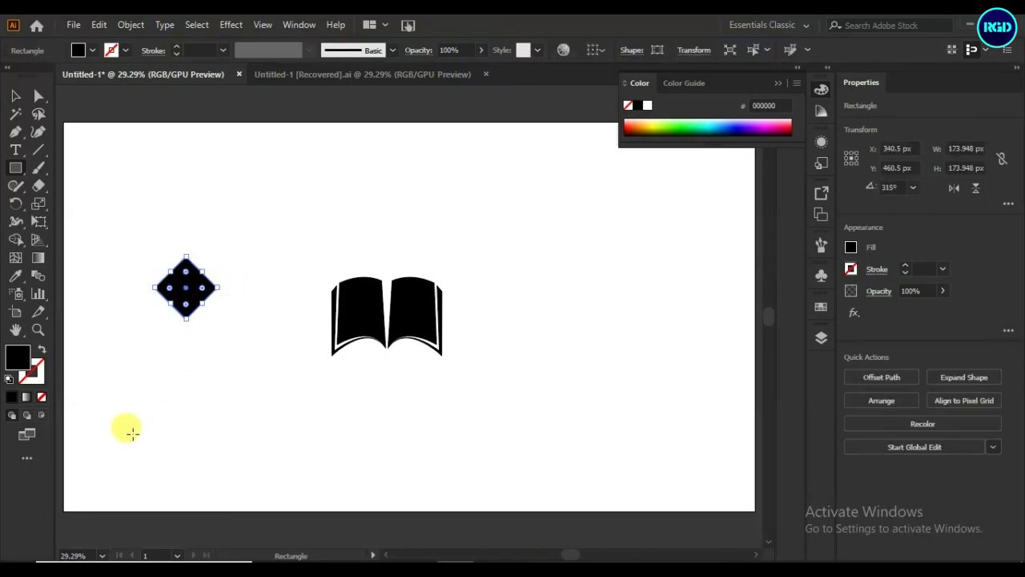
left_click_drag(15, 132, 49, 171)
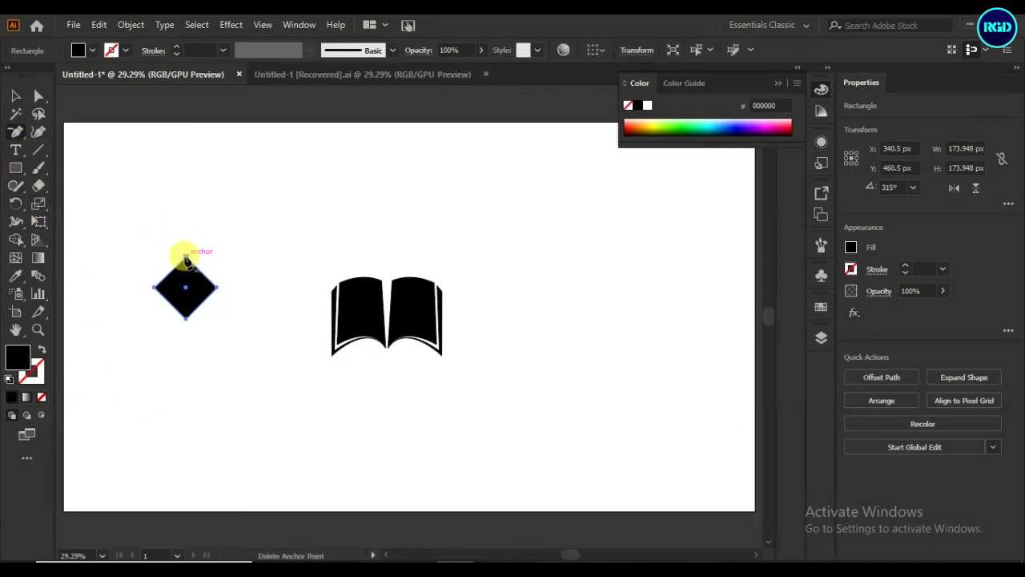
left_click(185, 258)
left_click(16, 98)
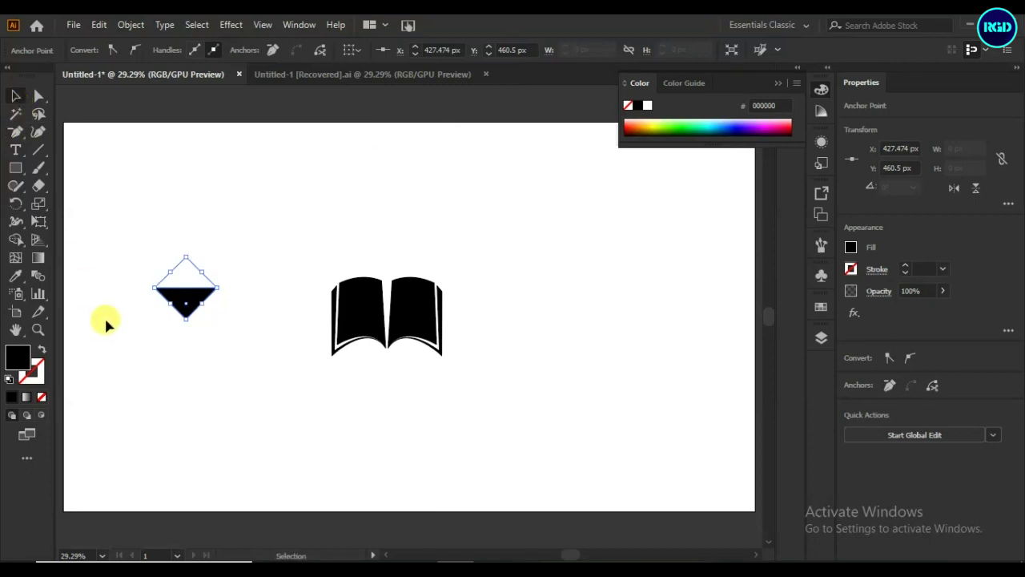
left_click(105, 319)
- Draw a 325 × 15 px bar across the triangle's upper part and subtract it with Minus Front to cut a horizontal gap
left_click(188, 304)
left_click(16, 170)
left_click_drag(117, 373, 186, 301)
left_click(17, 95)
left_click(216, 478)
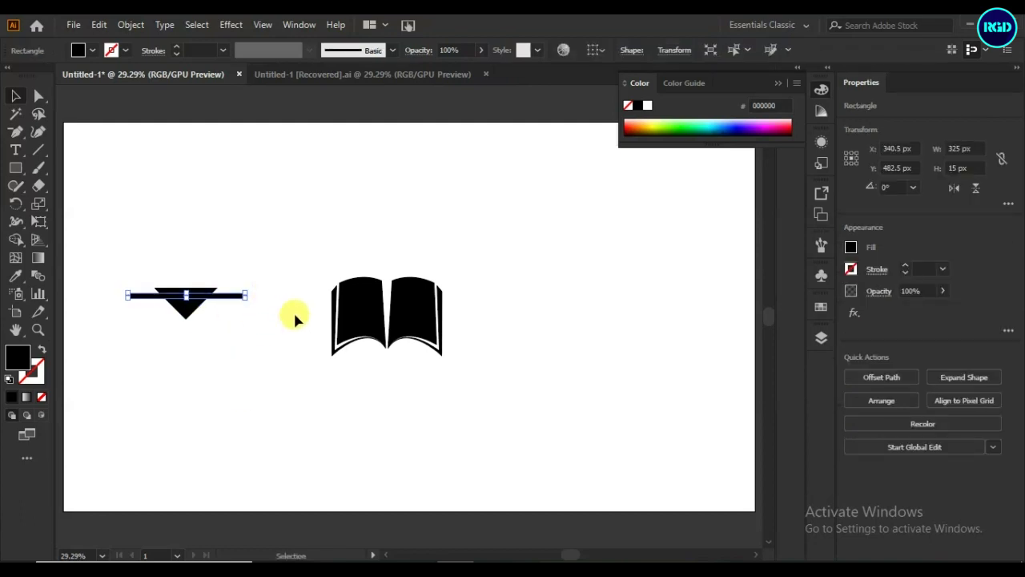
left_click_drag(115, 358, 115, 358)
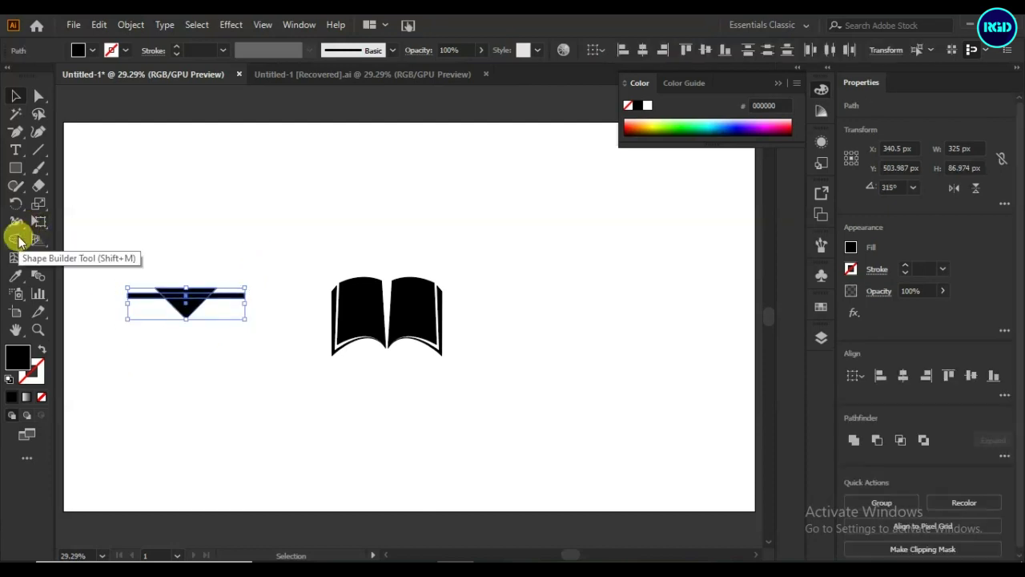
left_click(878, 440)
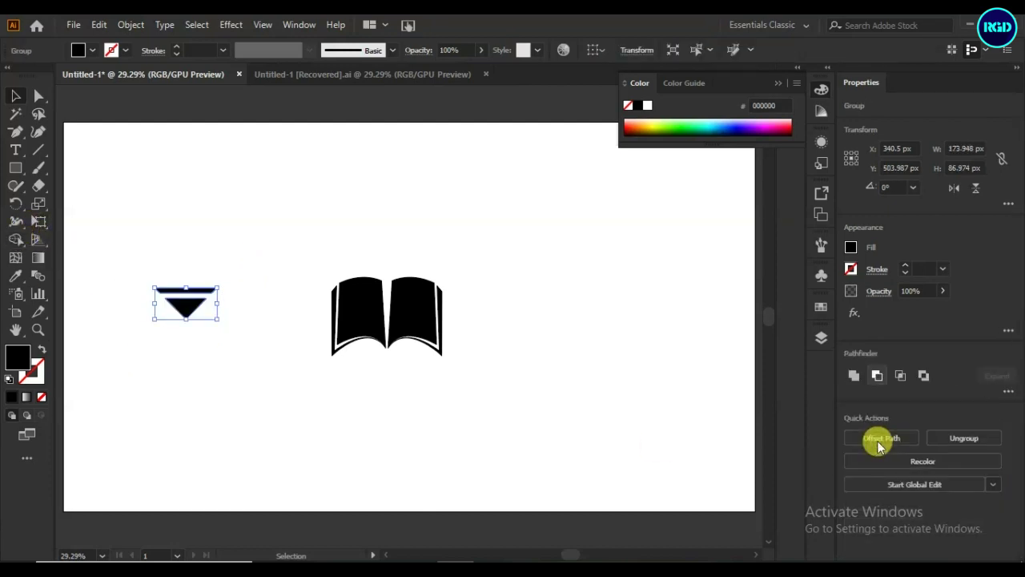
left_click(270, 377)
- Cover the triangle's lower tip with a 252 × 164 px rectangle, merge them with the Shape Builder and delete the merged piece
left_click_drag(16, 167, 48, 170)
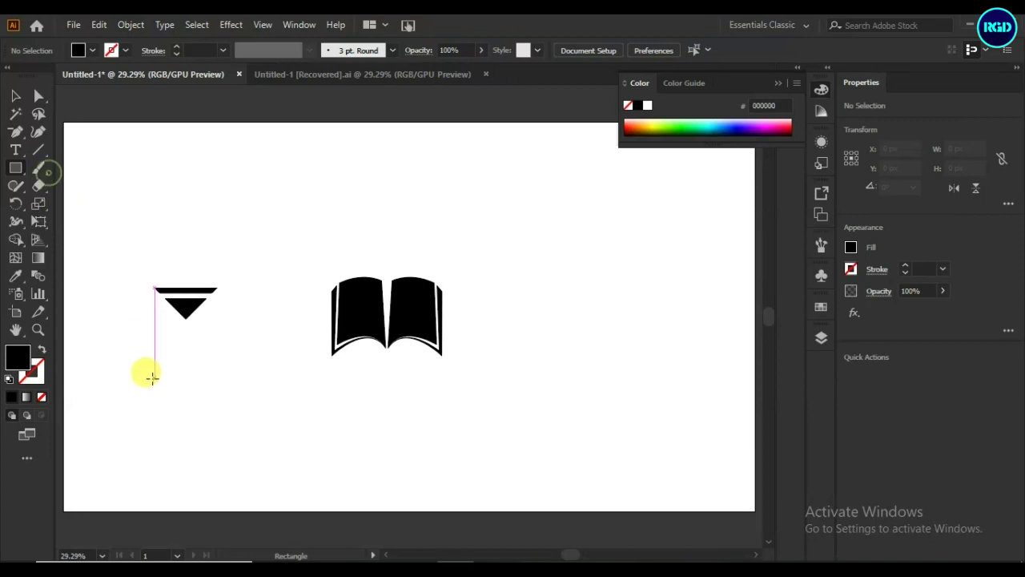
left_click_drag(140, 306, 232, 365)
left_click(16, 96)
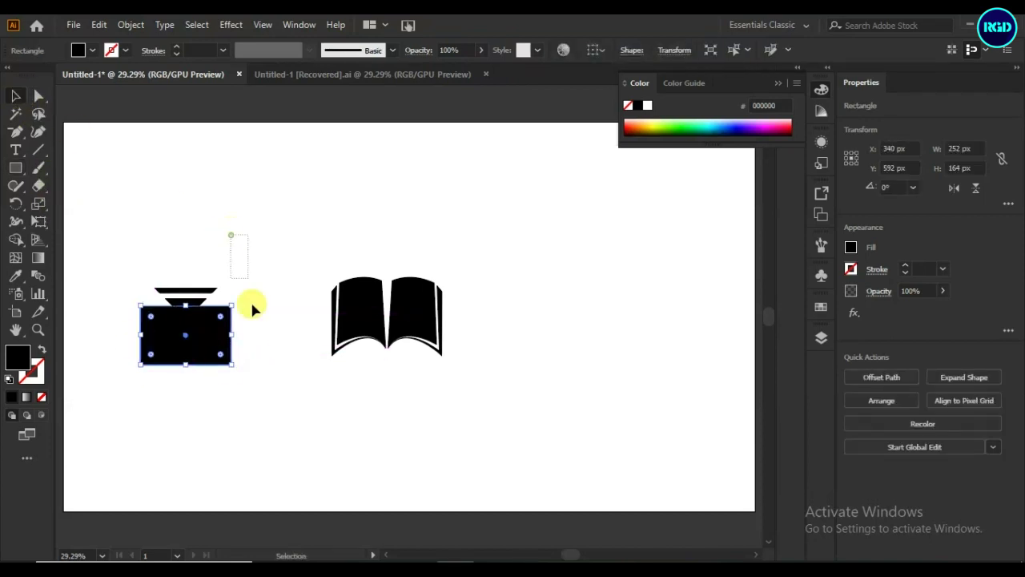
left_click_drag(229, 237, 137, 430)
left_click(16, 239)
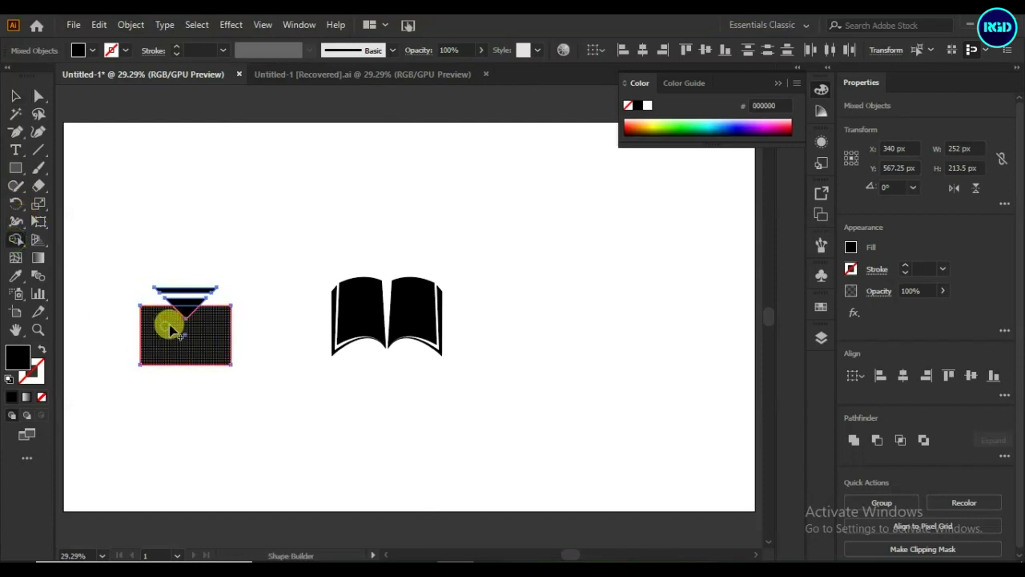
left_click(184, 318)
left_click(9, 96)
left_click(74, 384)
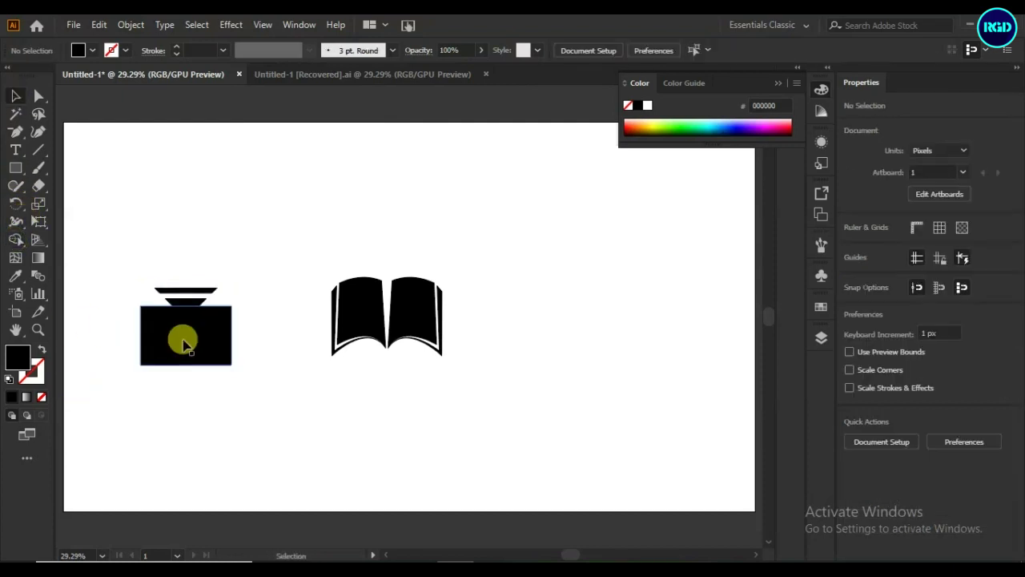
right_click(183, 341)
left_click(174, 349)
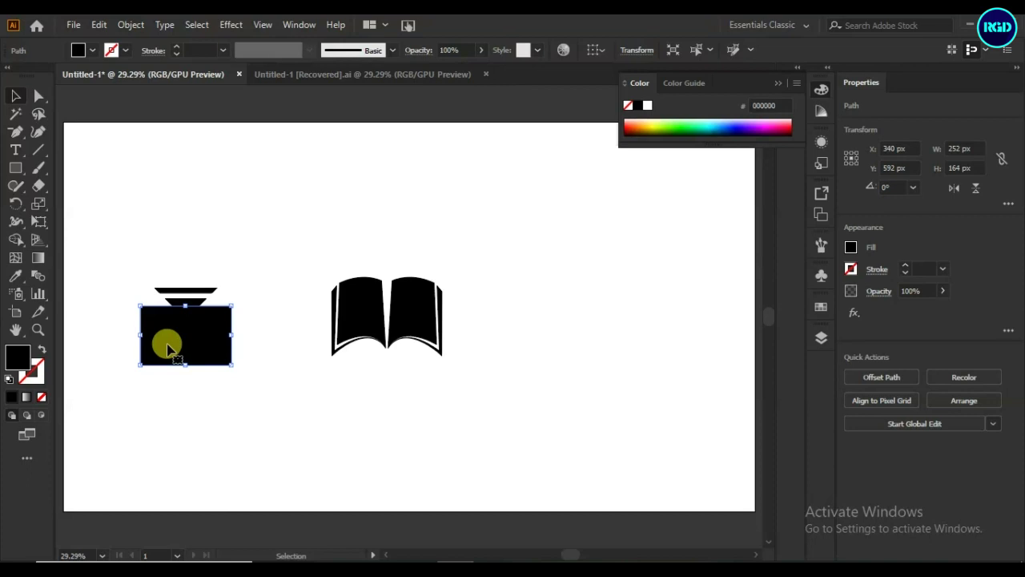
key("Delete")
- Move the two-bar torch top over to the book, directly above its spine
left_click_drag(225, 277, 145, 336)
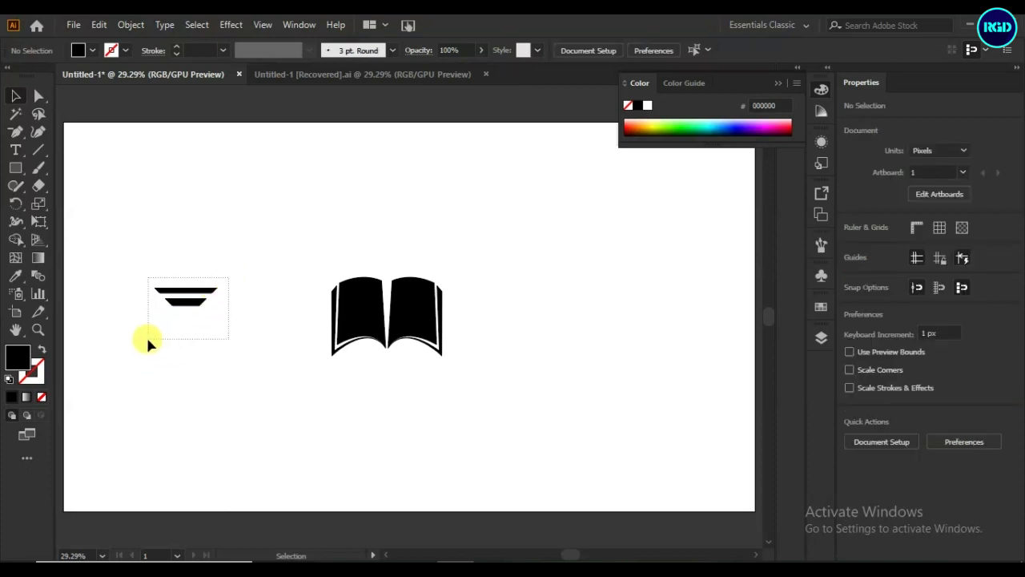
right_click(186, 303)
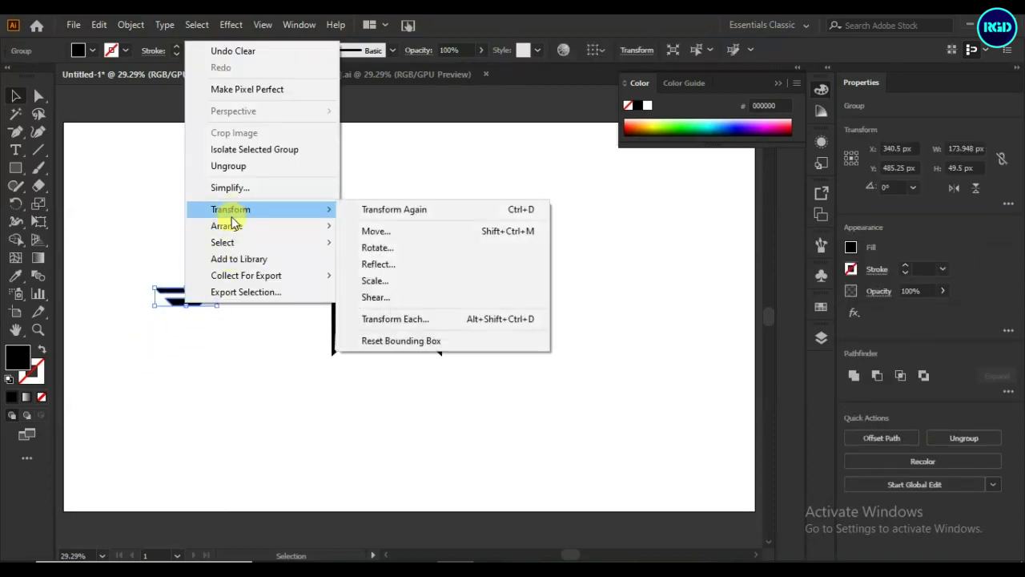
left_click(161, 346)
left_click_drag(179, 305, 382, 277)
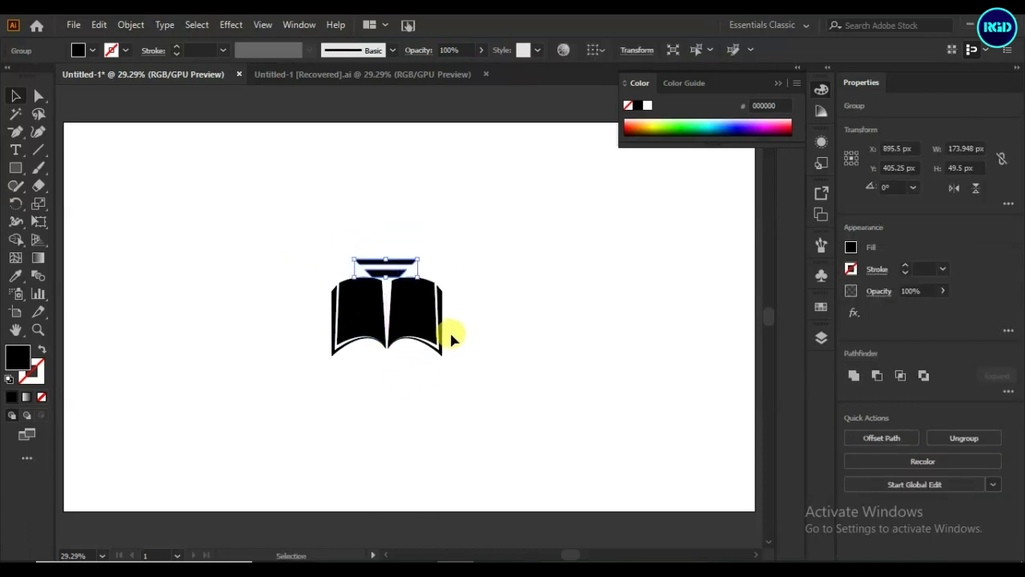
- Scale the two-bar torch top down to about half its size, leaving a gap above the pages
key("ctrl+equal")
key("ctrl+equal")
key("ctrl+equal")
key("ctrl+equal")
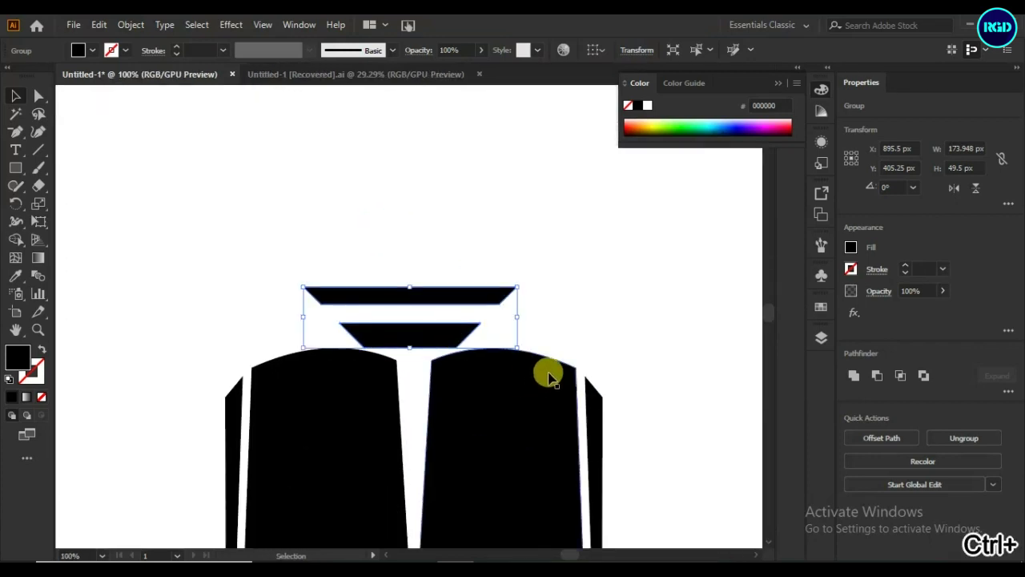
left_click_drag(516, 346, 407, 311)
left_click(592, 328)
- Align the torch top and the book by their horizontal centers and deselect them
left_click_drag(595, 286, 329, 475)
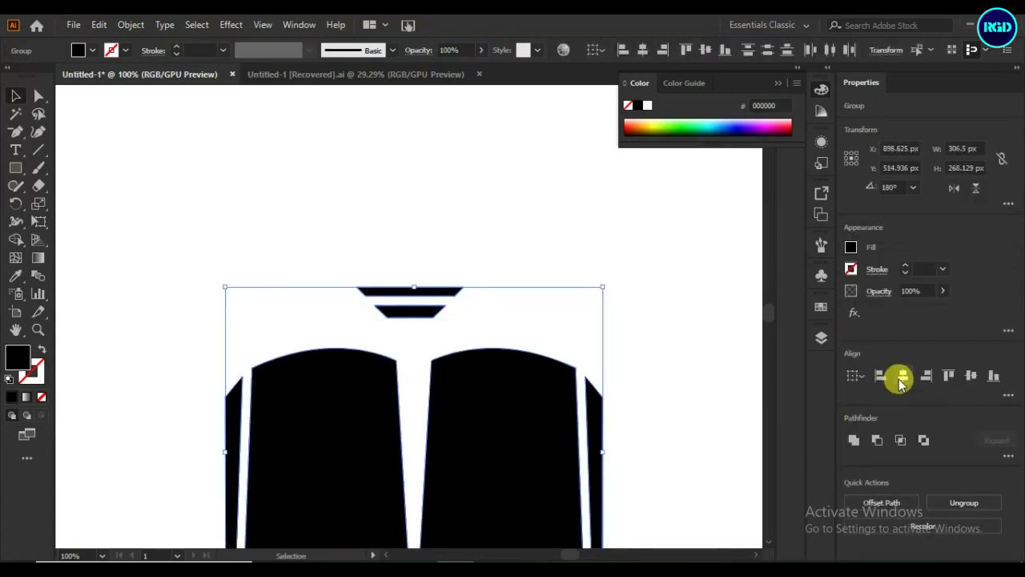
left_click(903, 376)
left_click(719, 391)
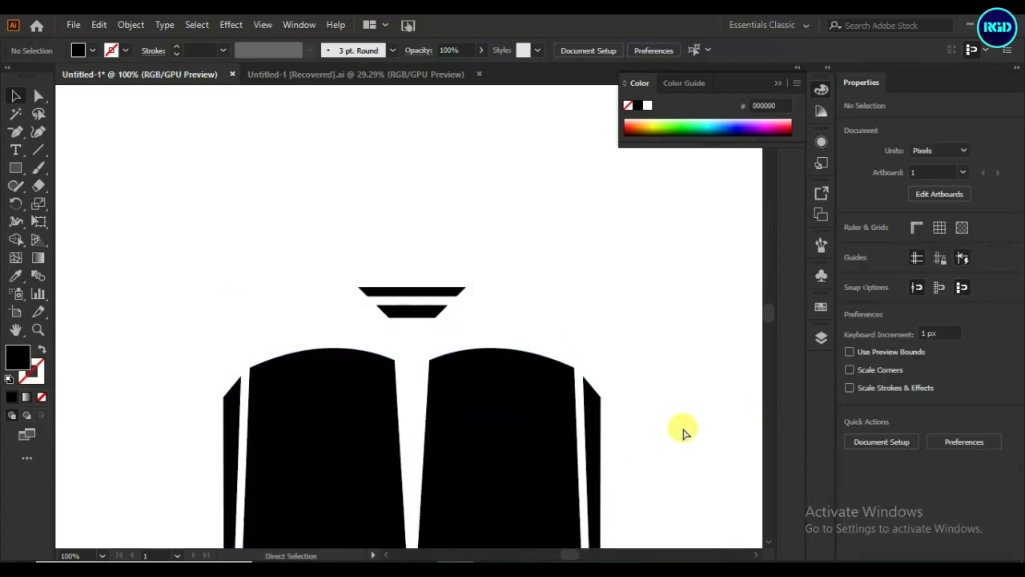
key("ctrl+0")
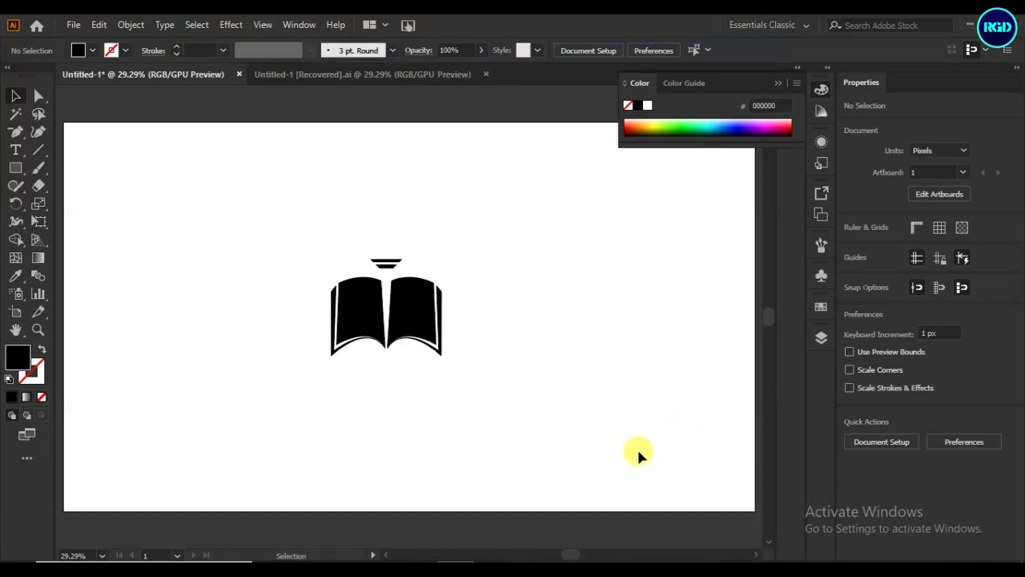
- Draw a closed, curved flame shape with the Pen tool beside the book, with a pointed tip and a concave upper edge
left_click(17, 137)
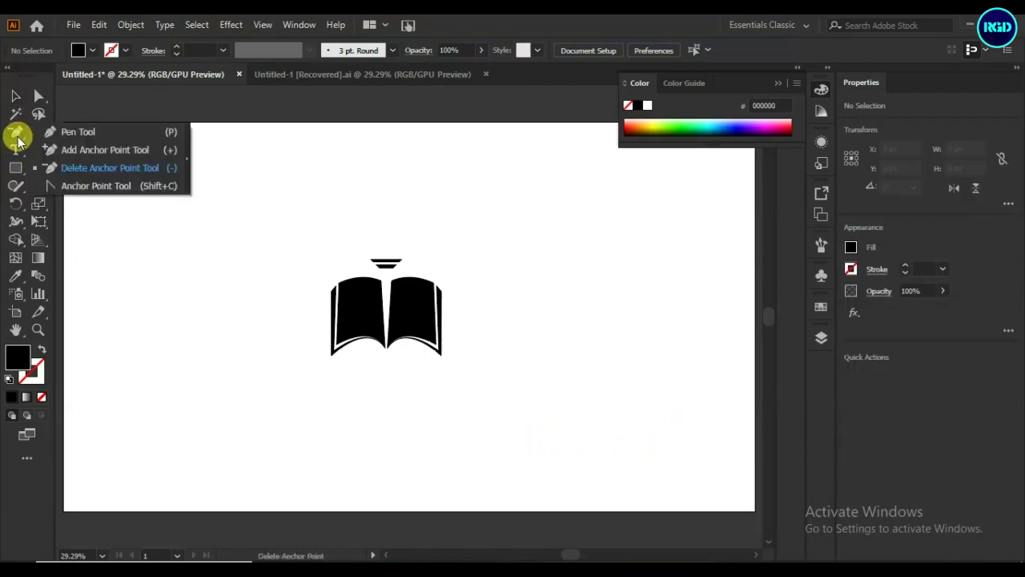
left_click(51, 135)
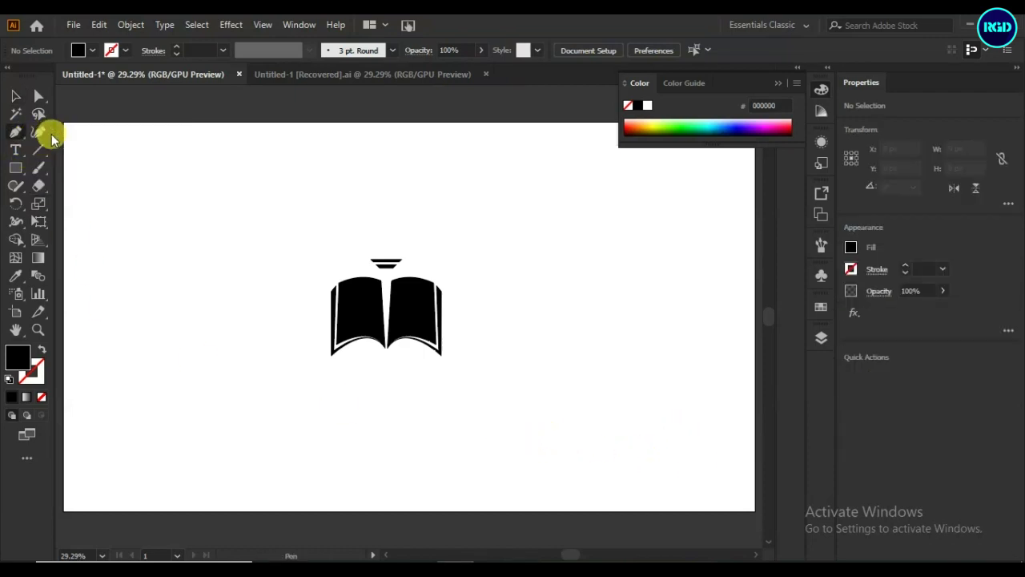
left_click(212, 232)
left_click_drag(191, 366, 116, 430)
left_click(191, 366)
left_click_drag(185, 331, 189, 257)
left_click(168, 297)
left_click(213, 239)
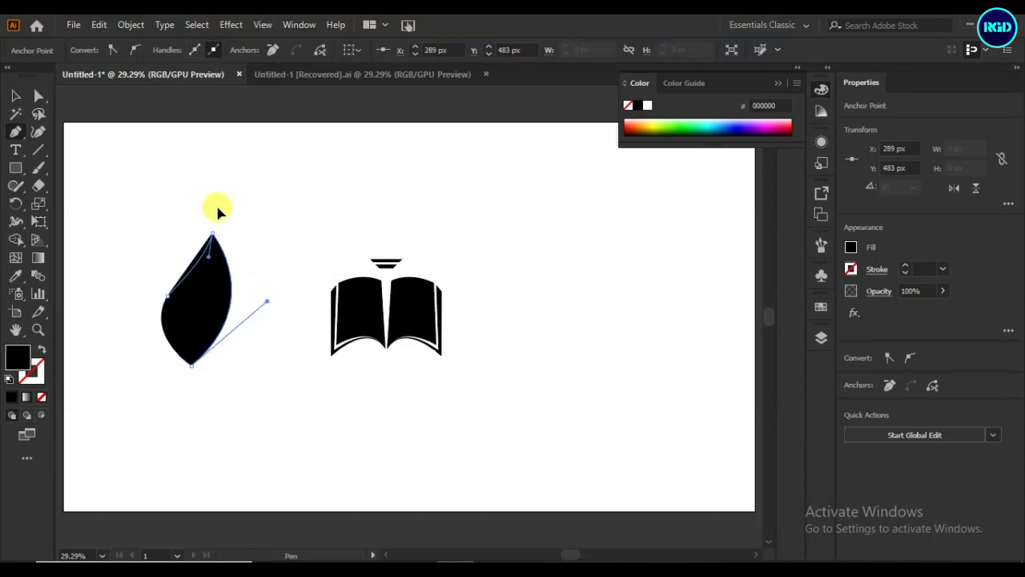
left_click_drag(220, 192, 220, 185)
left_click(16, 96)
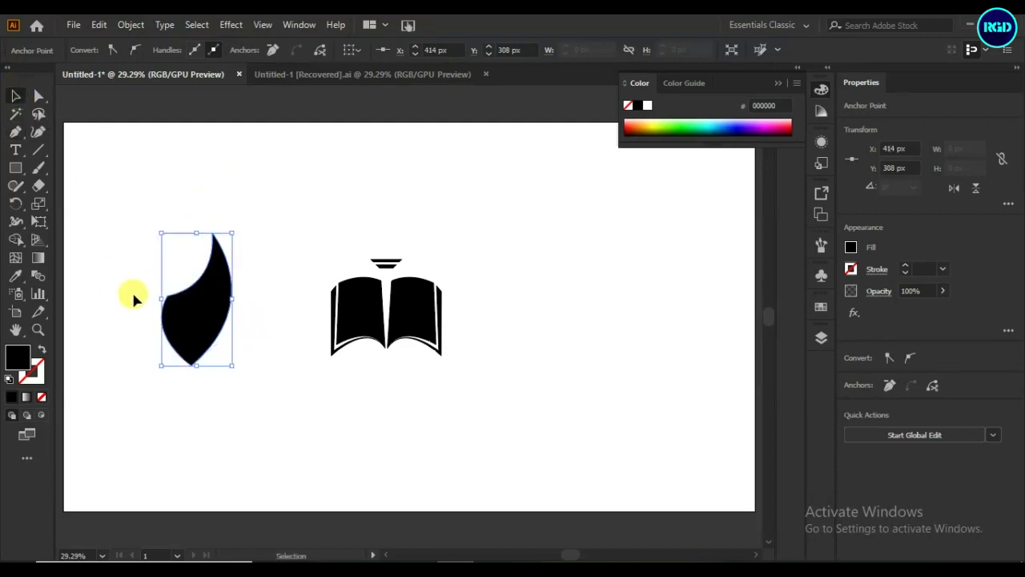
- Round the flame shape's left corner to about 133 px so the edge flows smoothly
left_click(38, 96)
left_click_drag(171, 303, 217, 328)
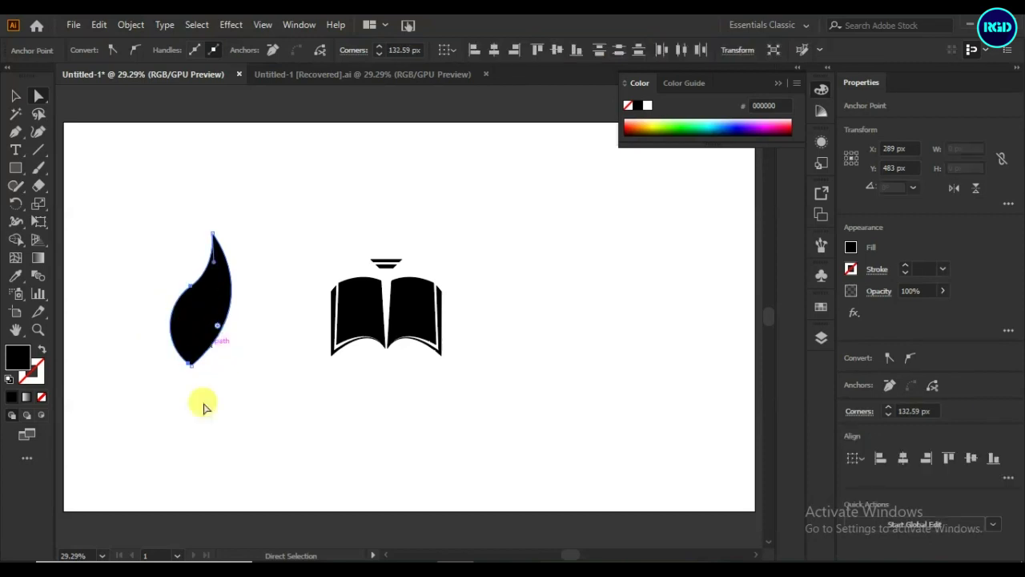
left_click(16, 96)
left_click(162, 343)
- Duplicate the flame shape diagonally below and to the right, nudge the copy up and left to overlap the original, and deselect it
left_click_drag(202, 318, 228, 358)
key("Up")
key("Up")
key("Left")
key("Left")
key("Left")
key("Left")
key("Left")
key("Left")
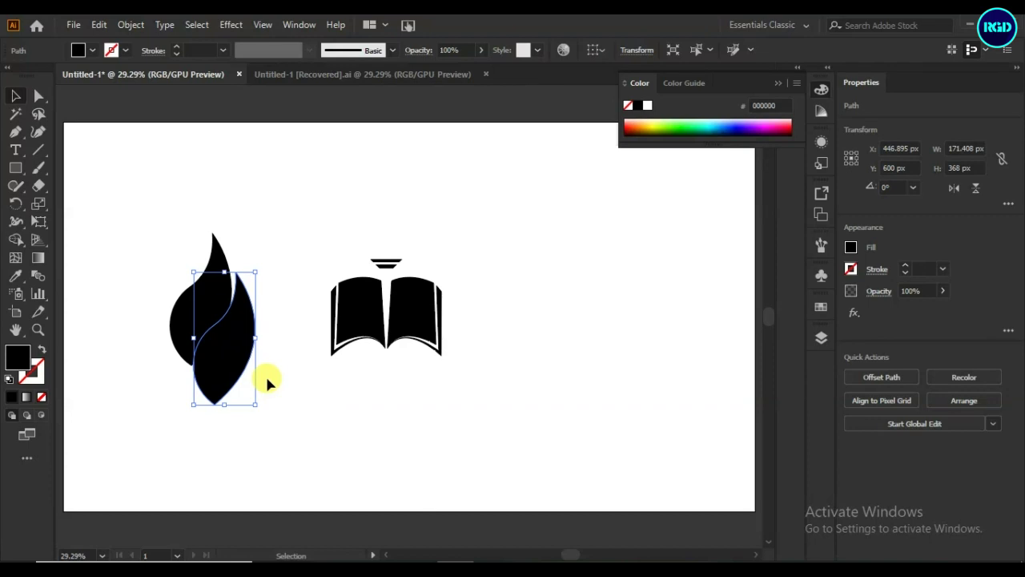
left_click(276, 367)
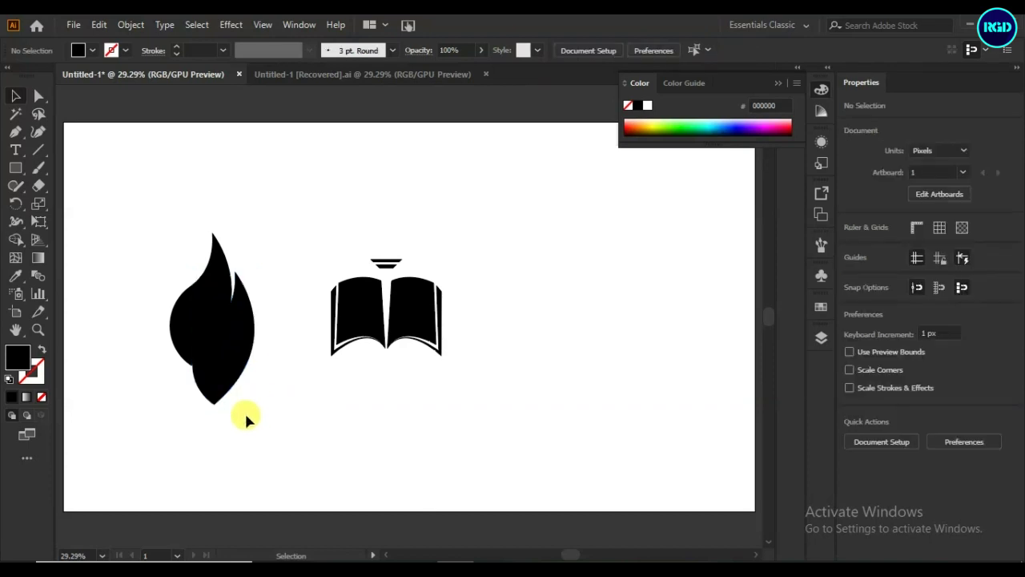
- Draw a 230 px circle over the middle of the two overlapping flame shapes
left_click(16, 170)
left_click(83, 203)
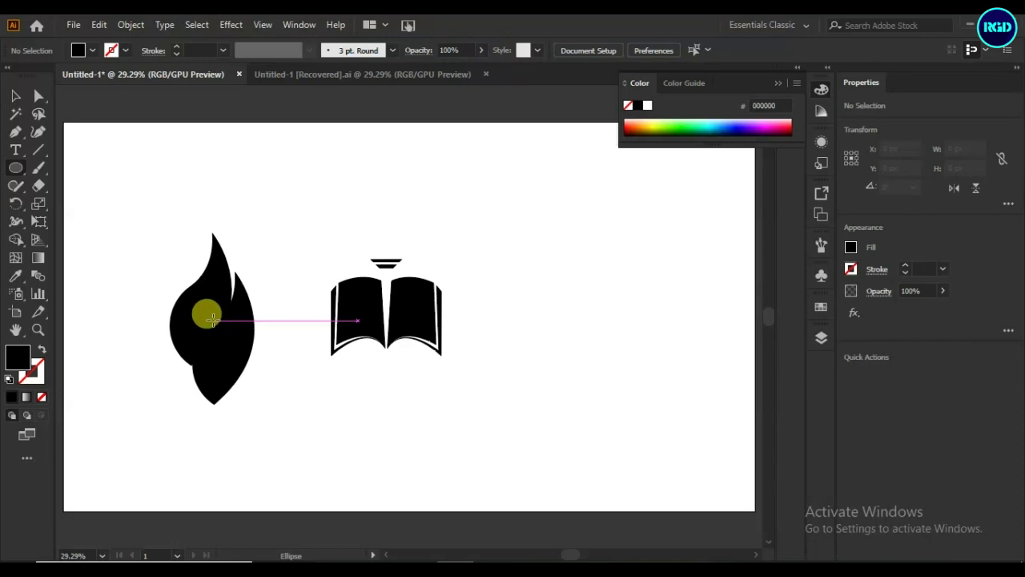
left_click_drag(214, 319, 251, 360)
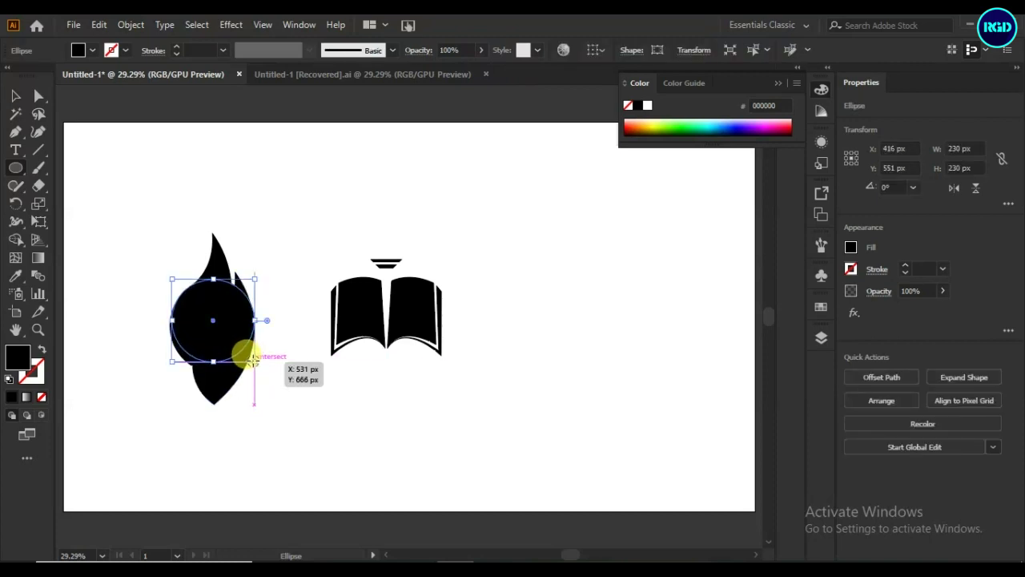
left_click(16, 96)
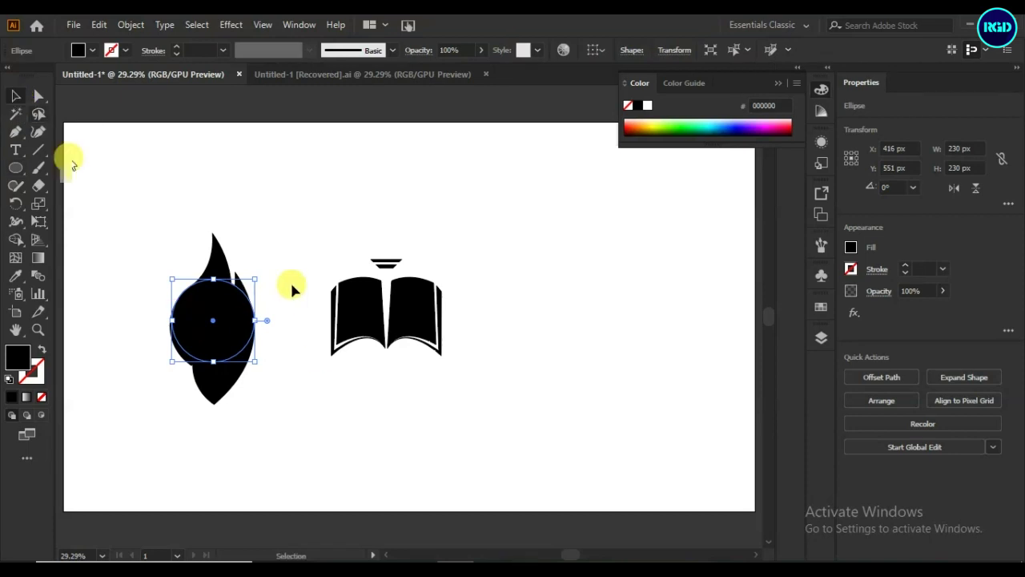
- Merge the circle with the upper flame regions using the Shape Builder and move the resulting flame to the far side of the book
left_click(230, 398, "shift")
left_click(15, 239)
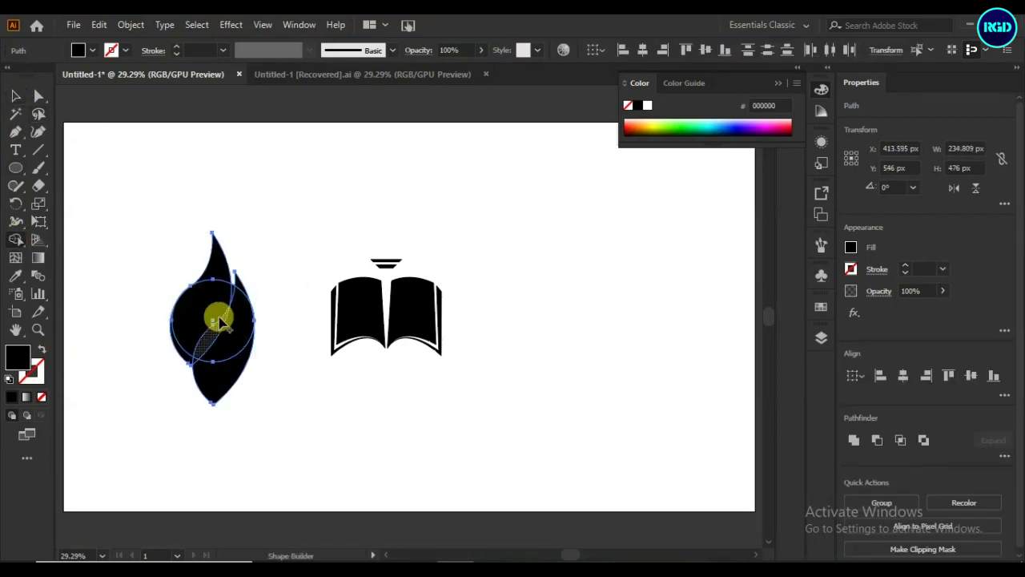
mouse_move(217, 273)
left_mouse_down()
mouse_move(209, 341)
mouse_move(235, 345)
mouse_move(242, 287)
mouse_move(201, 269)
mouse_move(370, 425)
mouse_move(509, 367)
mouse_move(538, 340)
left_mouse_up()
- Delete the leftover flame and circle pieces from the original drawing area
left_click(15, 95)
left_click(122, 355)
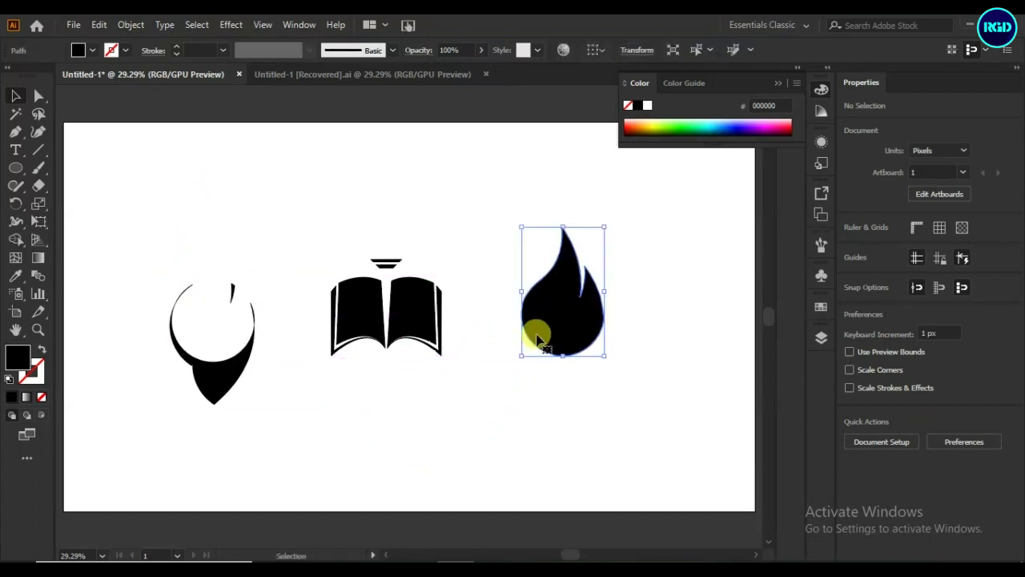
left_click(177, 429)
key("Delete")
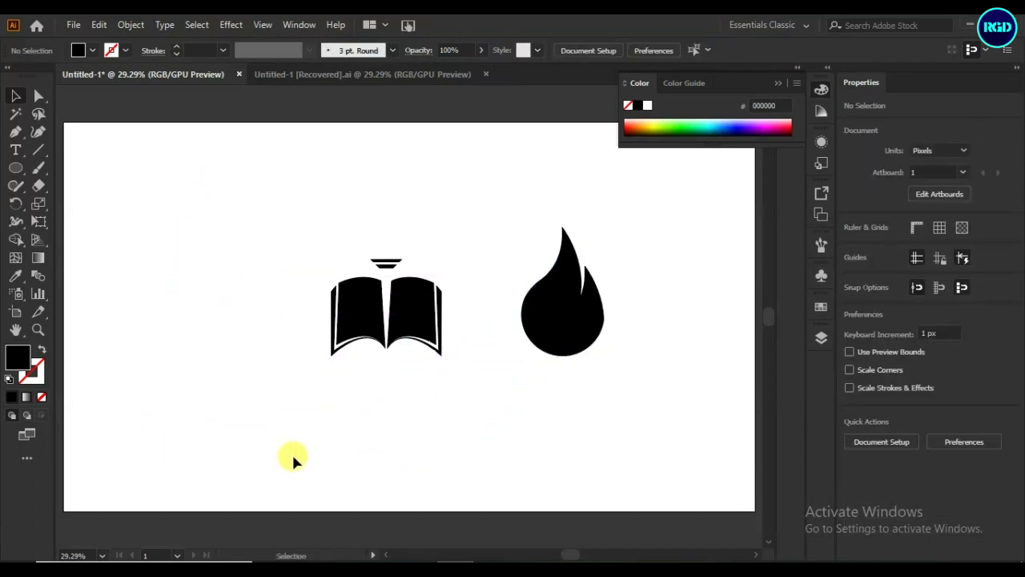
- Rotate the merged flame slightly counterclockwise by about 4.33° and deselect it
left_click(568, 339)
left_click_drag(612, 358, 615, 359)
left_click(614, 382)
- Duplicate the flame diagonally below the original and reflect the copy so that it faces the opposite way
left_click_drag(563, 327, 495, 395)
right_click(497, 398)
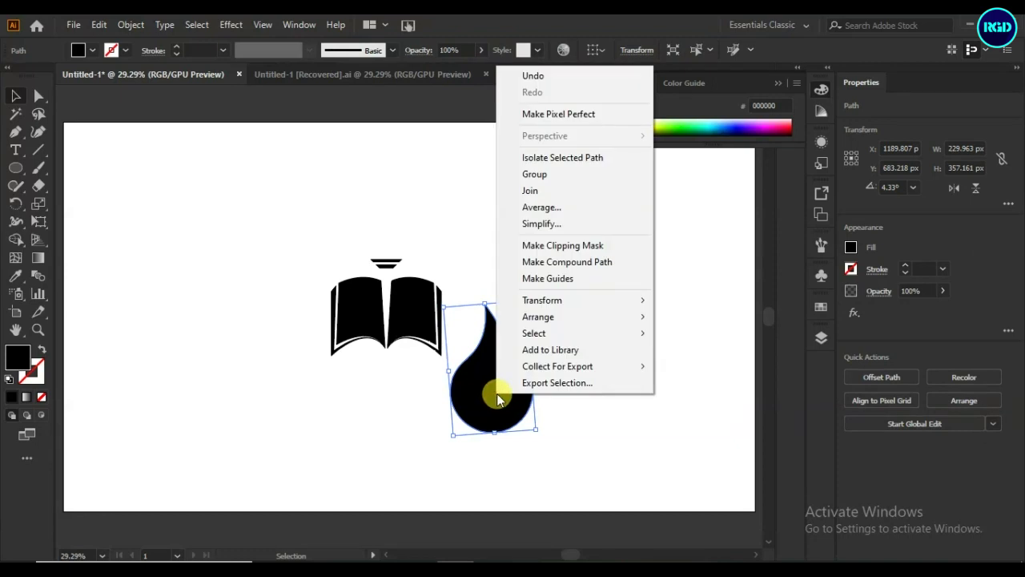
mouse_move(561, 300)
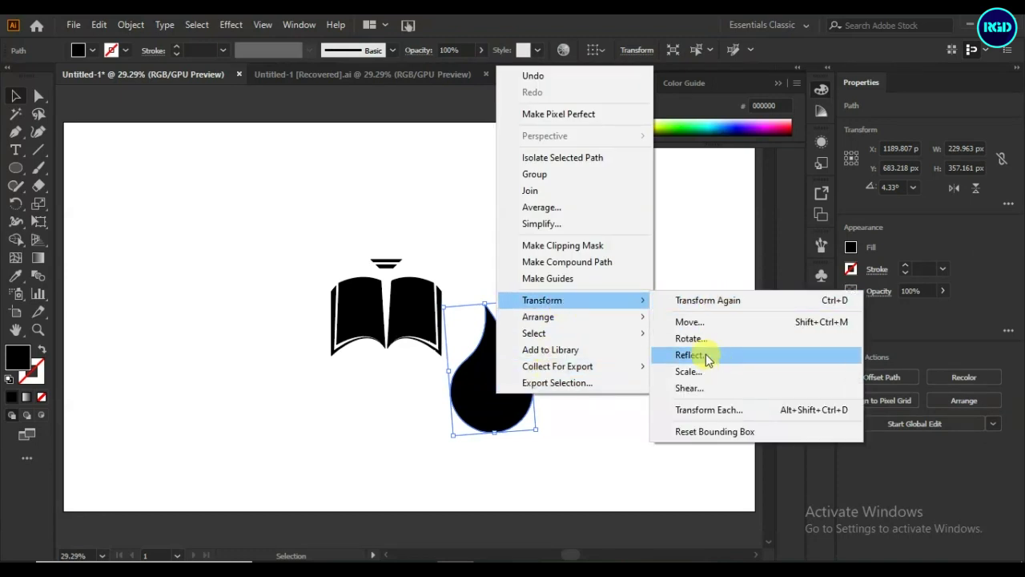
left_click(707, 358)
left_click(841, 329)
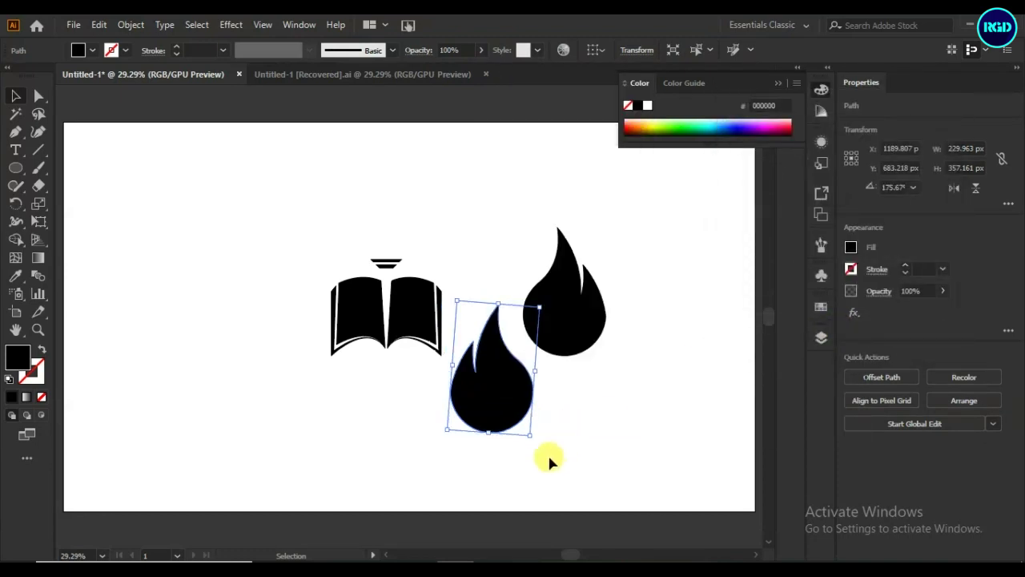
- Shrink the reflected flame to about 130 × 202 px and place it inside the lower part of the large flame
left_click_drag(531, 429, 586, 355)
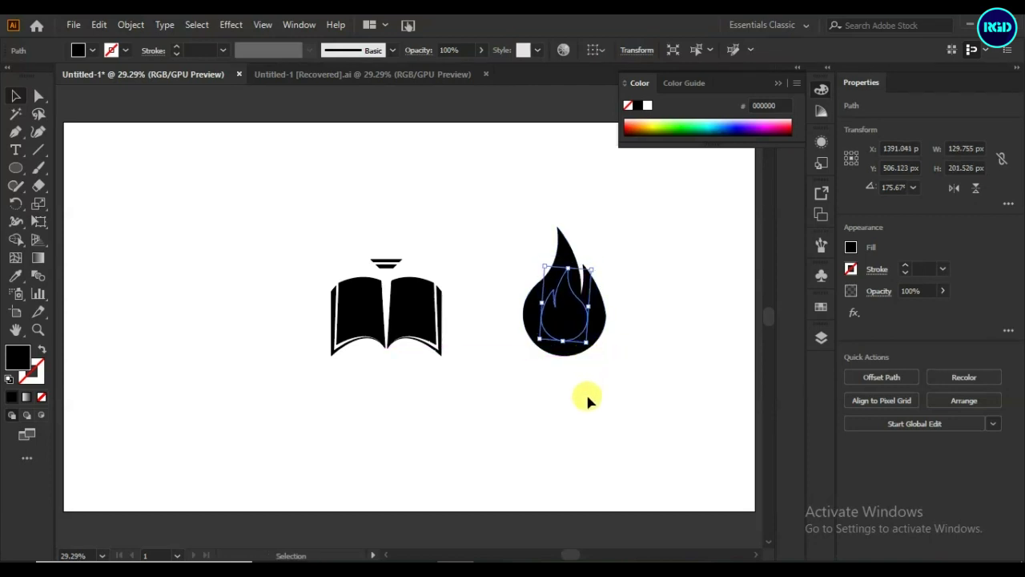
- Move the small inner flame down until its base meets the bottom edge of the large flame
key("shift+Down")
key("shift+Down")
key("shift+Down")
key("shift+Down")
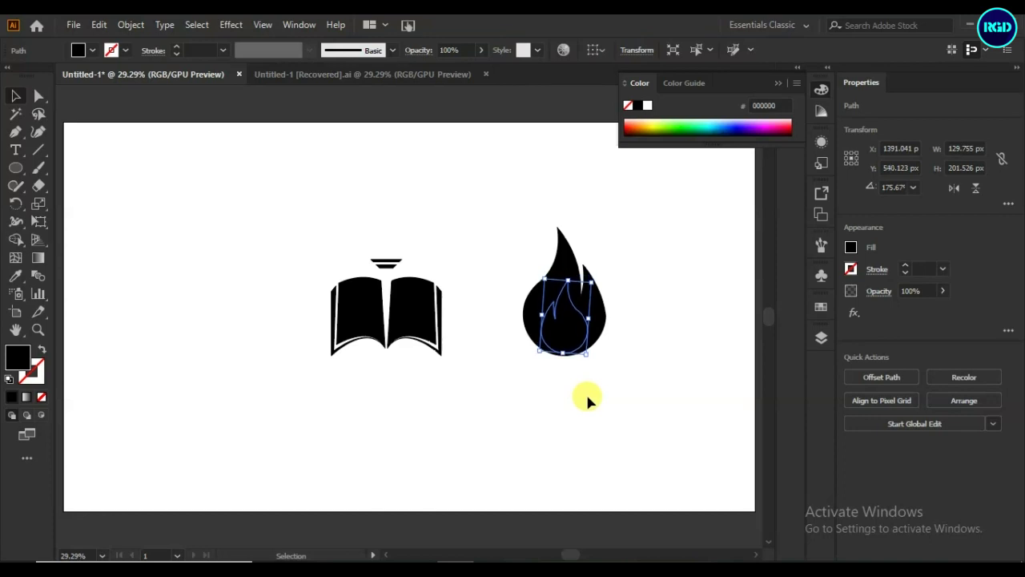
key("Down")
key("Down")
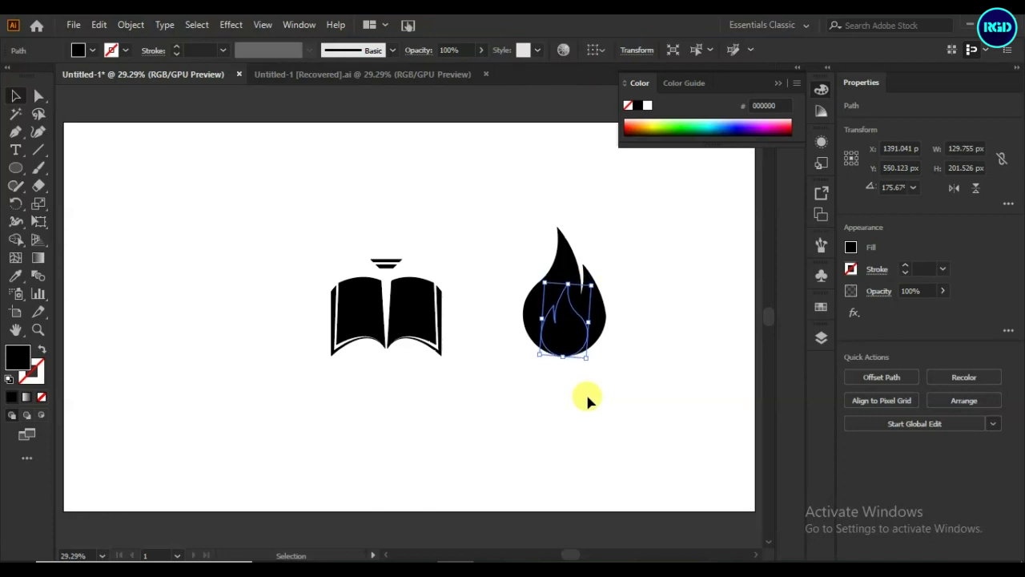
- Enlarge the inner flame to about 153 × 237 px and shift it slightly to the right within the large flame
left_click_drag(543, 279, 535, 270)
key("Right")
key("Right")
key("Right")
key("Right")
key("Right")
key("Right")
key("Right")
key("Right")
key("Right")
key("Right")
key("Right")
key("Right")
key("Right")
key("Right")
key("Right")
key("Right")
key("Right")
key("Right")
key("Right")
key("Right")
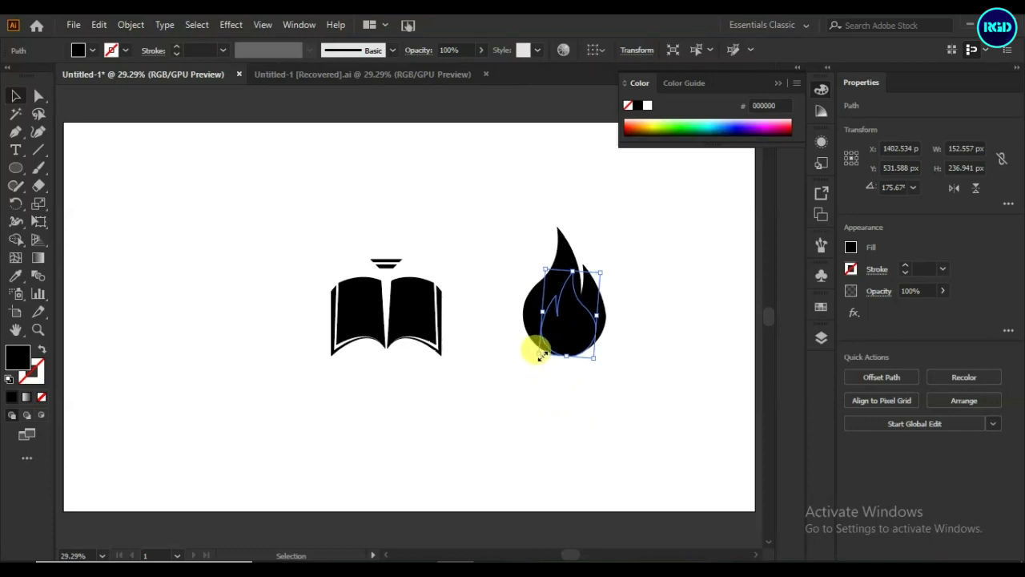
- Rotate the inner flame counterclockwise to about 181.7° and nudge it left to center it in the large flame
left_click_drag(601, 365, 610, 363)
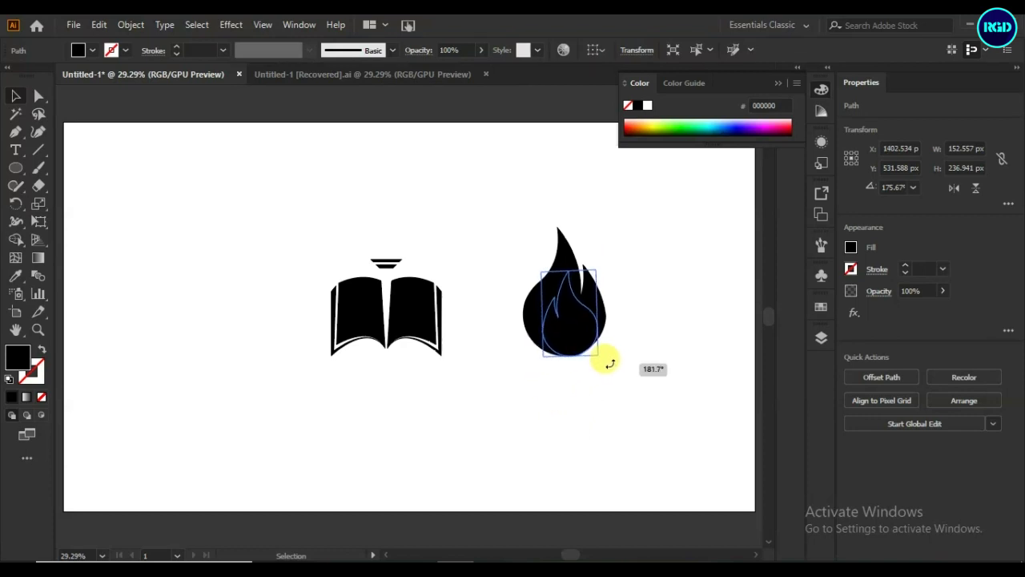
key("Left")
key("Left")
key("Left")
key("Left")
key("Left")
key("Left")
key("Left")
key("Left")
key("Left")
key("Left")
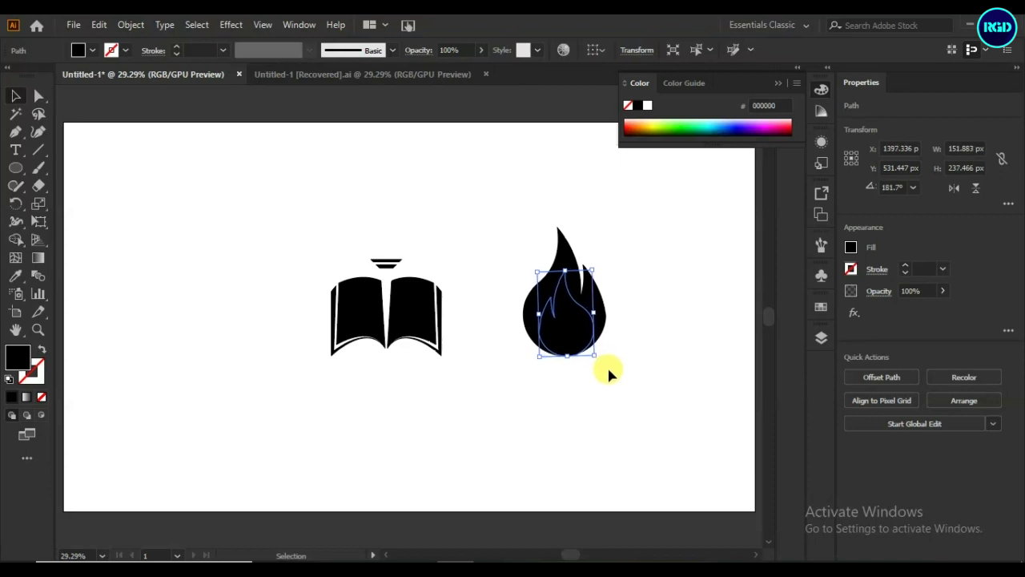
- Subtract the inner flame from the large flame to leave a flame-shaped cutout
left_click_drag(643, 273, 481, 406)
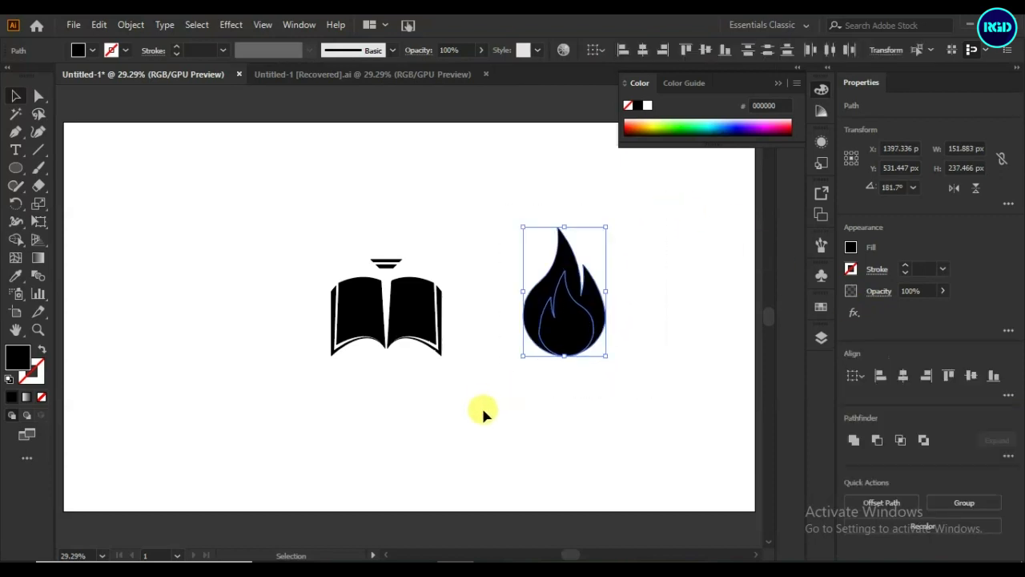
left_click(874, 440)
left_click(599, 429)
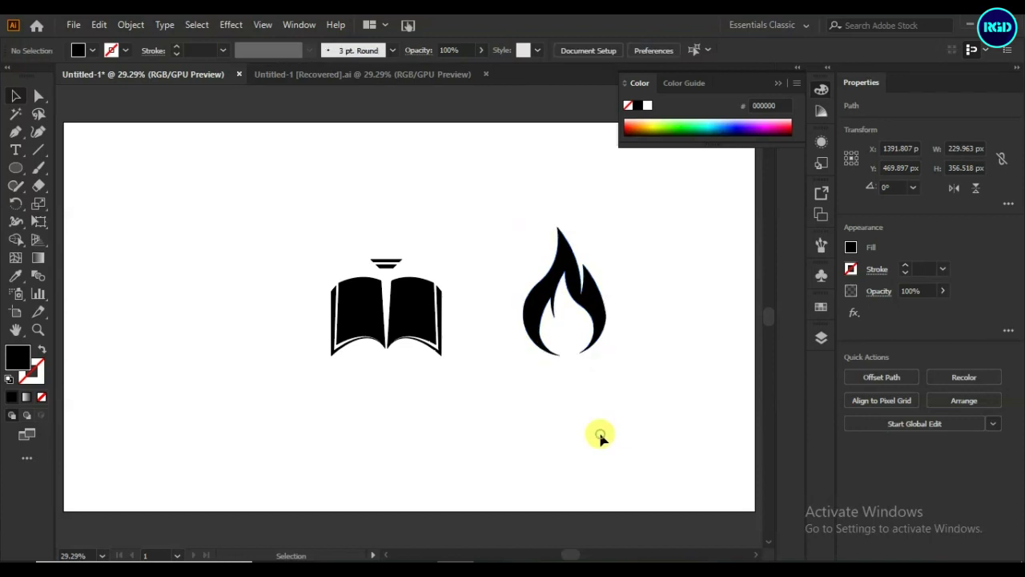
- Scale the cut-out flame down to about 52 × 81 px and place it just above the torch top
left_click(589, 313)
left_click_drag(606, 355, 390, 241)
key("ctrl+equal")
key("ctrl+equal")
key("ctrl+equal")
key("ctrl+equal")
key("ctrl+equal")
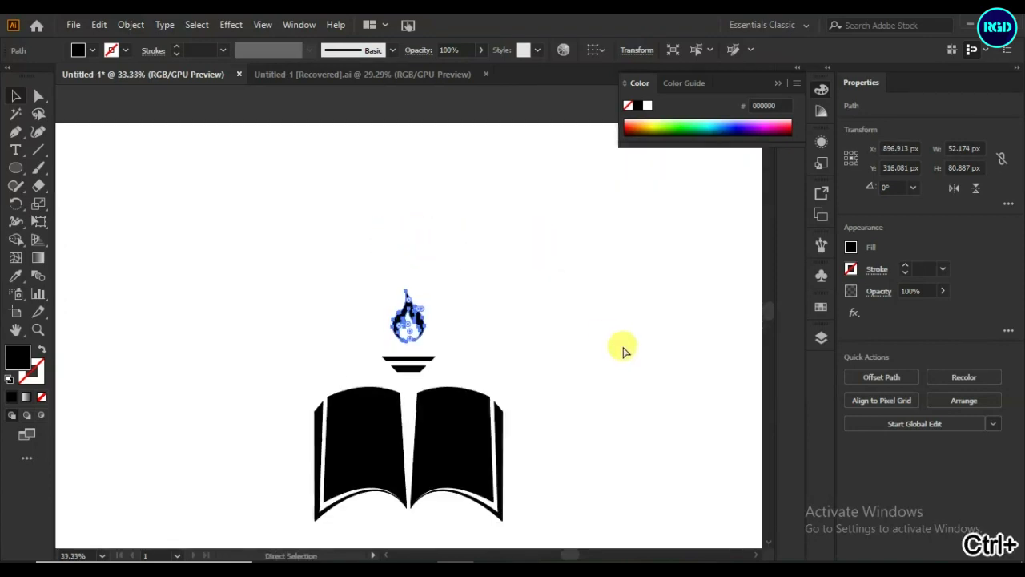
key("ctrl+equal")
left_click(419, 298)
left_click_drag(419, 298, 418, 315)
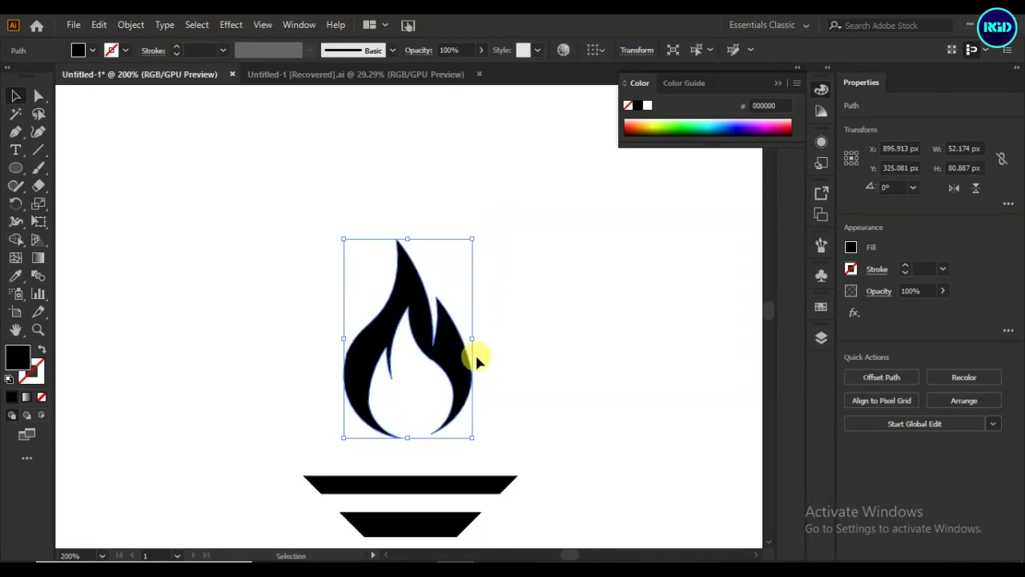
- Align the flame, torch top and book to a common horizontal center and deselect them
scroll(280, 480, "down", 5)
key("a")
key("ctrl+a")
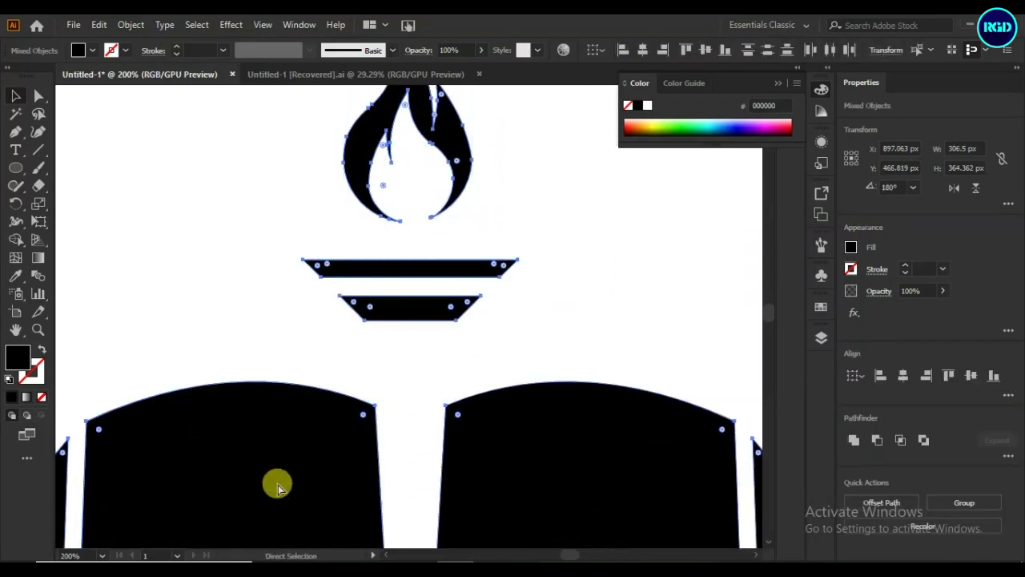
scroll(277, 486, "down", 4)
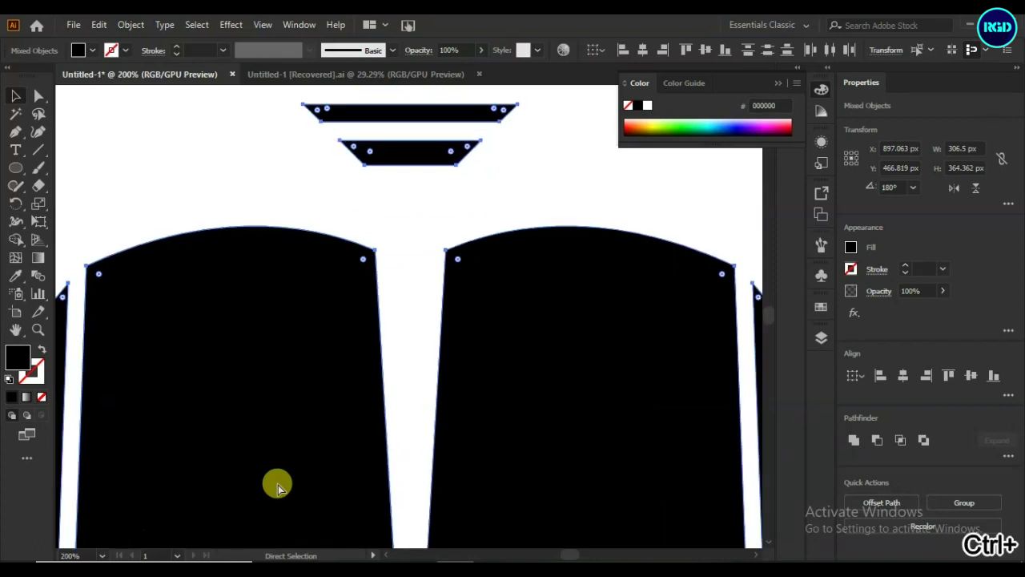
key("ctrl+0")
key("v")
left_click(903, 374)
left_click(499, 424)
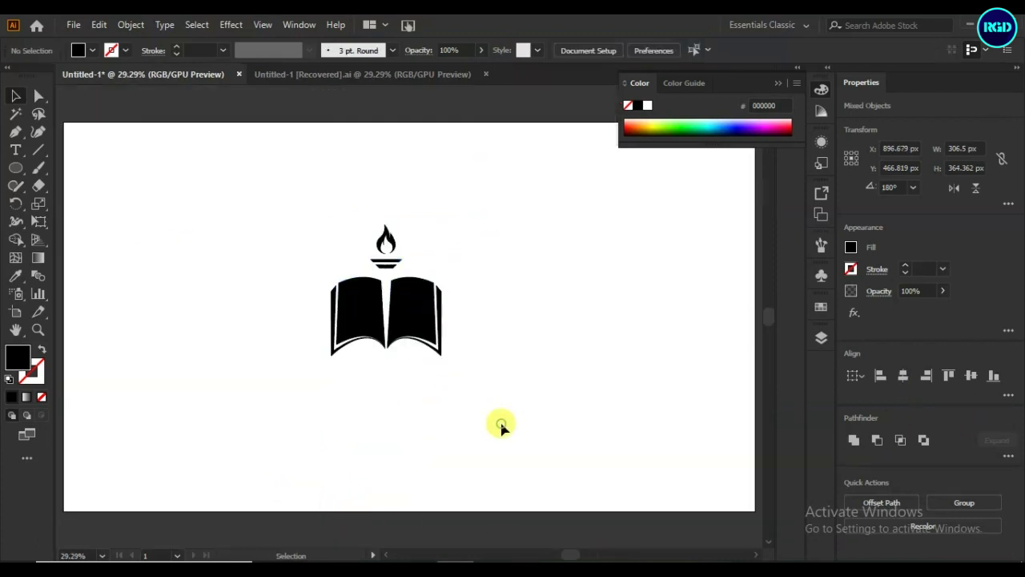
- Draw a narrow downward-pointing triangle of about 10 × 141 px with the Pen tool, from below the torch top into the gap between the pages
left_click(405, 326)
key("a")
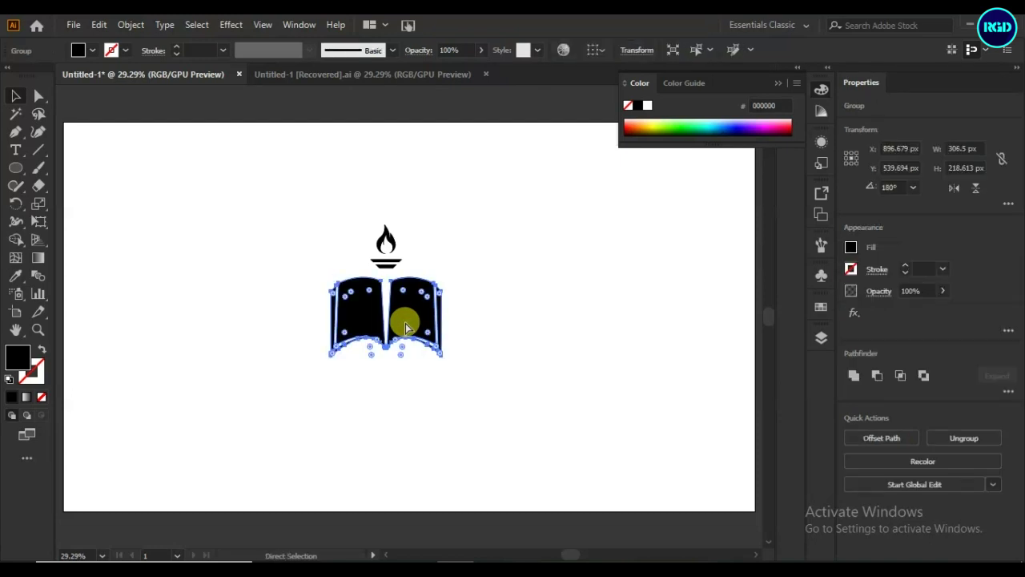
key("ctrl+equal")
key("ctrl+equal")
key("ctrl+equal")
key("ctrl+equal")
key("ctrl+equal")
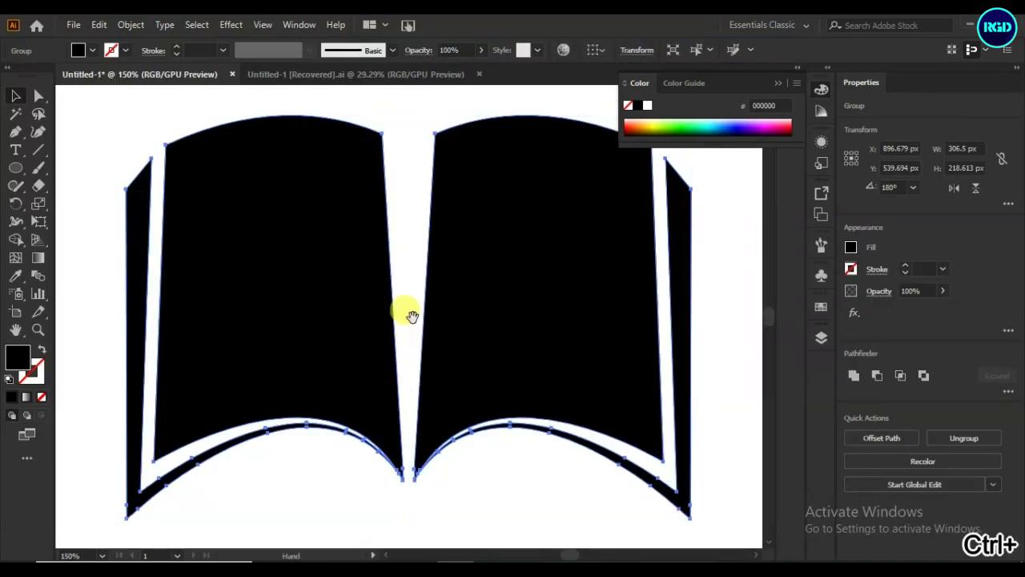
left_click_drag(411, 316, 380, 410)
left_click(16, 132)
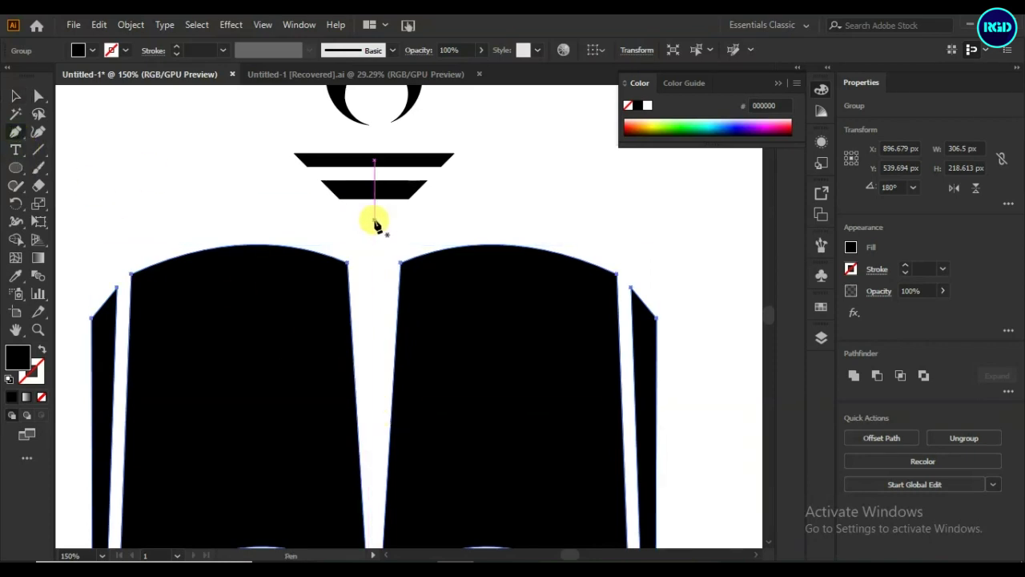
left_click_drag(374, 221, 392, 220)
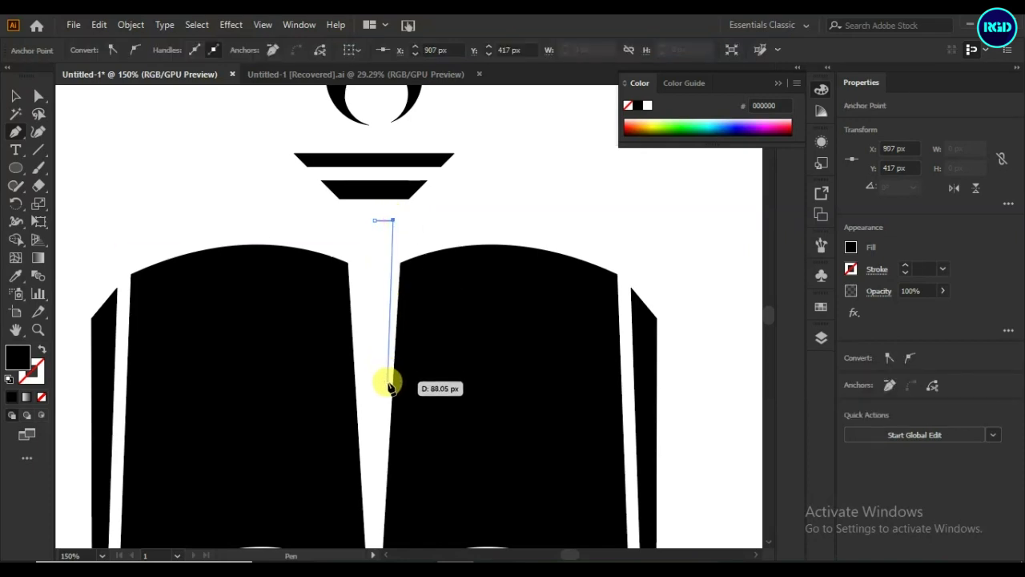
left_click(374, 479)
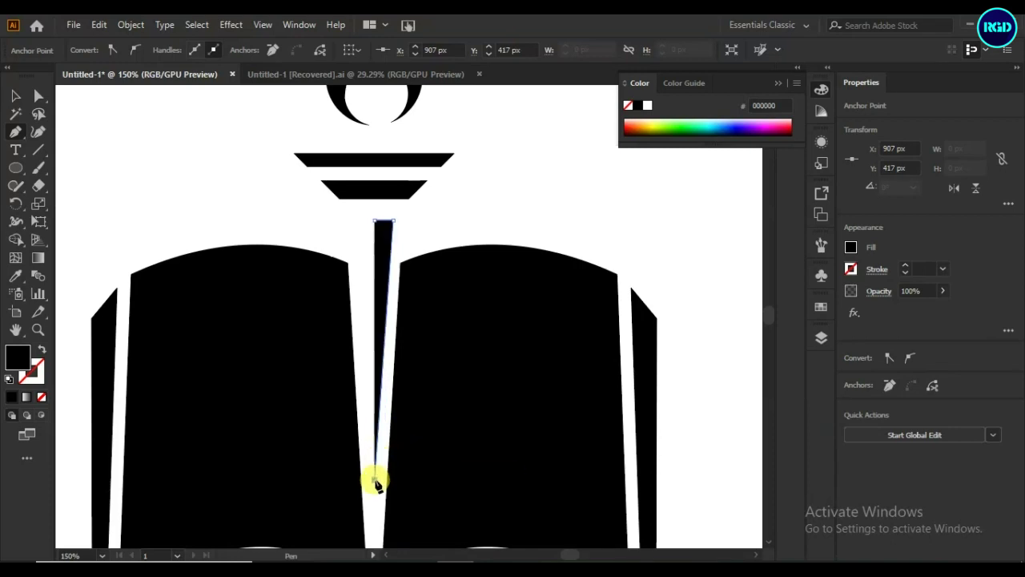
left_click(374, 221)
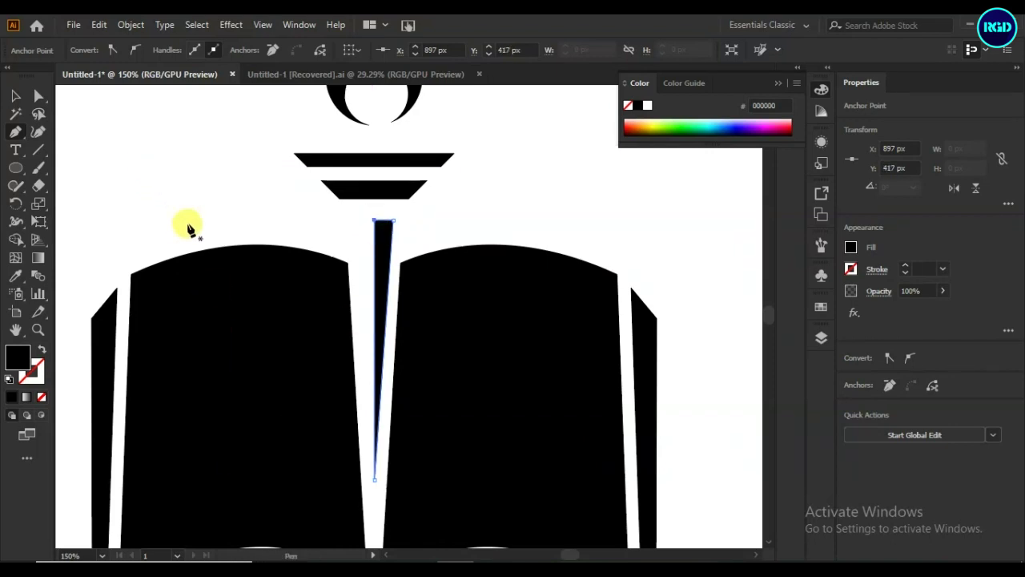
- Fill the narrow triangle with light gray f2f2f2 and deselect it
left_click(15, 95)
left_click(227, 227)
left_click(382, 229)
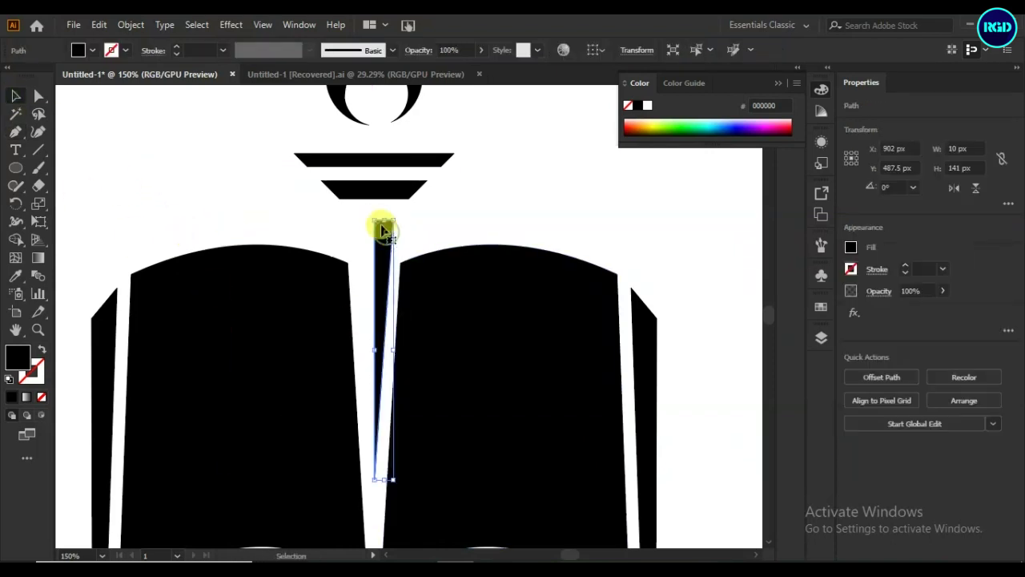
left_click(92, 50)
left_click(112, 119)
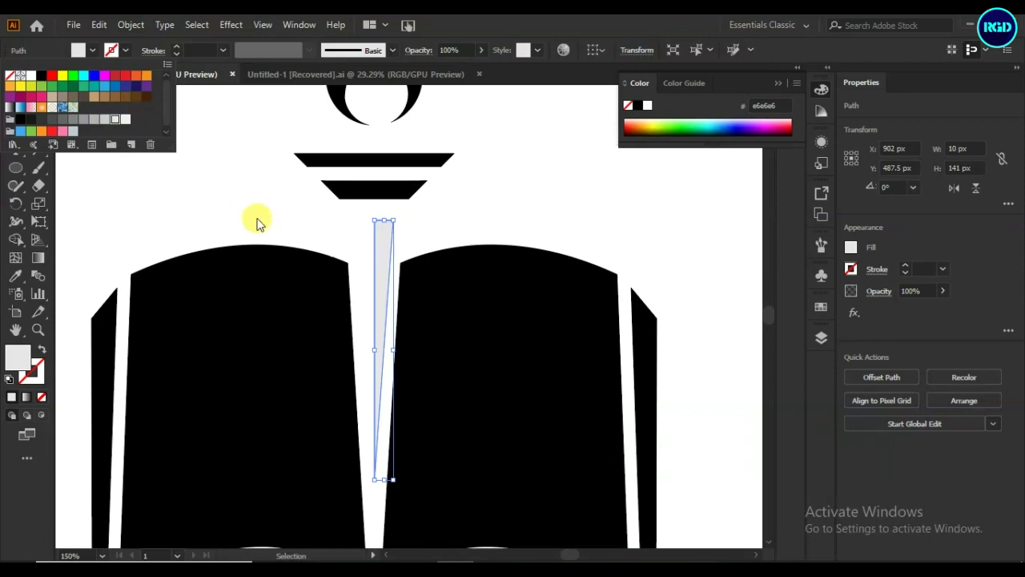
left_click(123, 121)
left_click(225, 187)
left_click(224, 186)
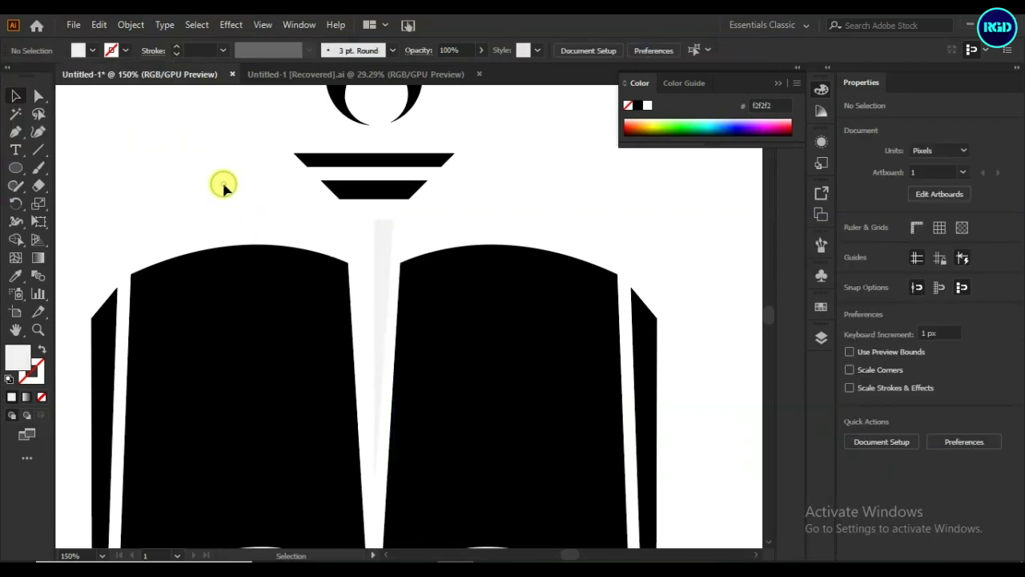
- Group the flame, torch parts and book into one object and deselect it
key("ctrl+0")
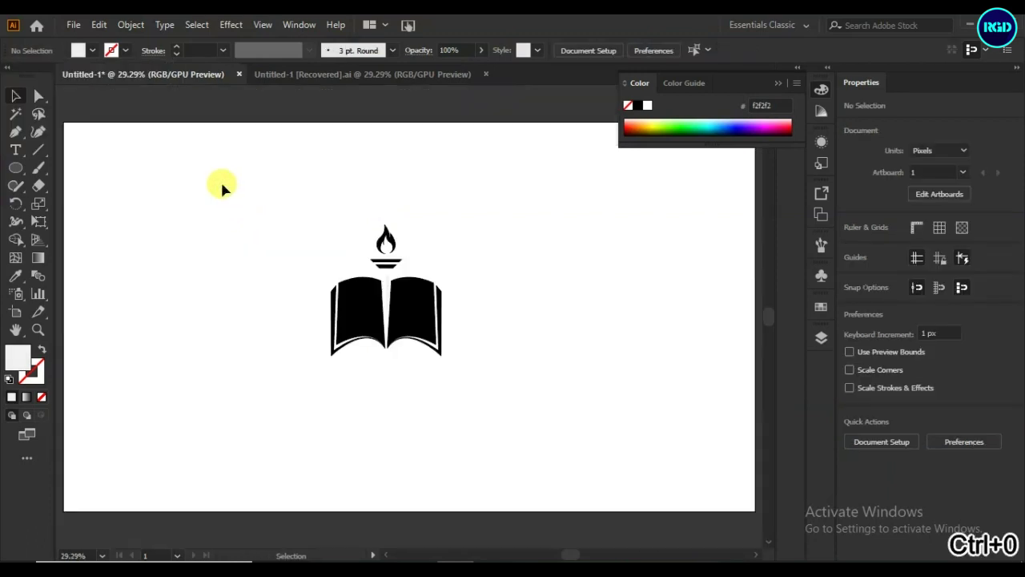
left_click_drag(286, 385, 390, 321)
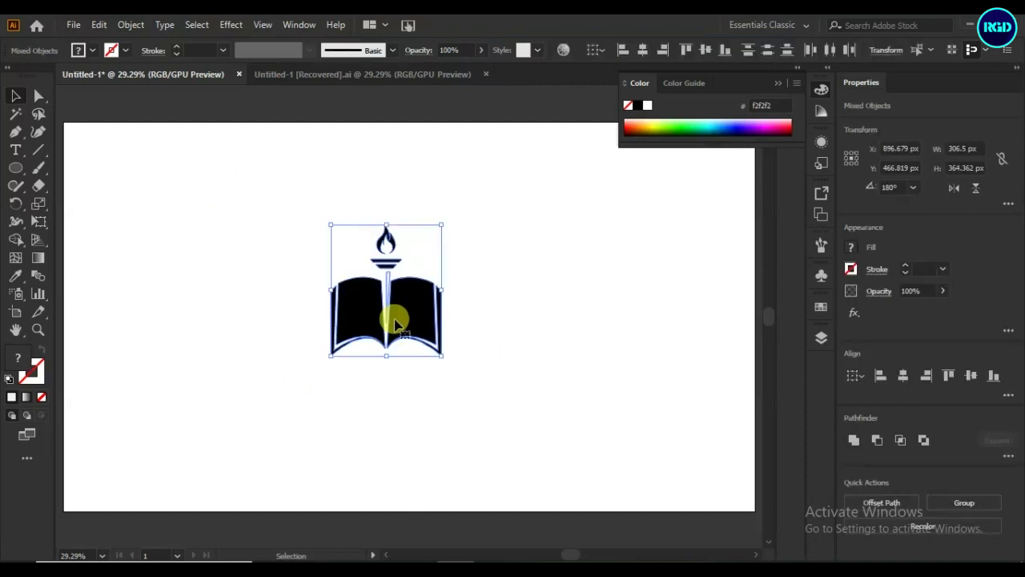
right_click(390, 321)
left_click(458, 187)
left_click(528, 276)
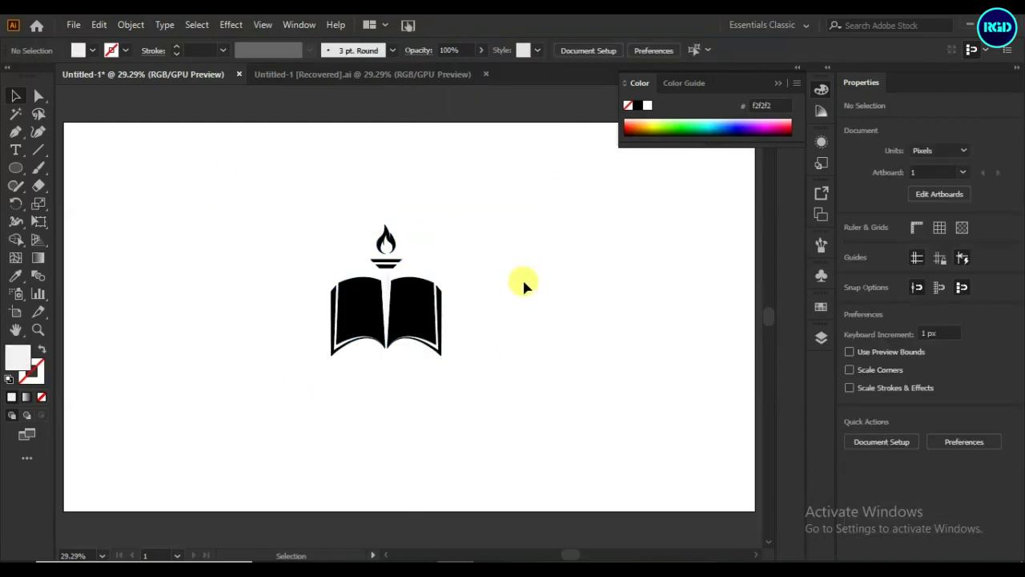
- Draw a circle of about 485 px diameter around the book with the Ellipse tool
left_click_drag(15, 168, 54, 208)
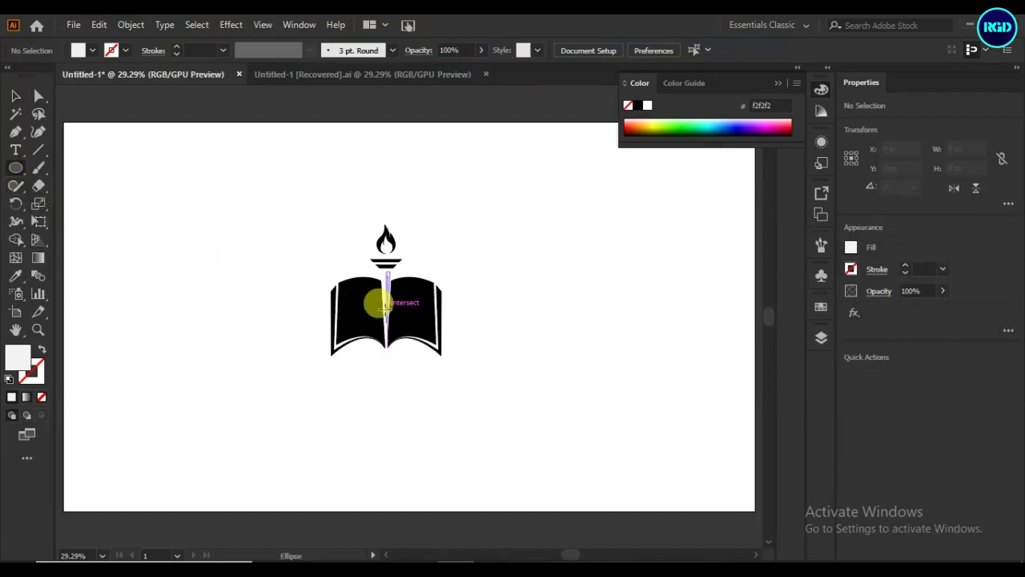
mouse_move(386, 307)
left_mouse_down()
mouse_move(414, 344)
mouse_move(487, 385)
mouse_move(464, 385)
mouse_move(473, 417)
left_mouse_up()
- Cut the circle at its upper left and lower left with the Scissors tool and delete the larger right-hand part
left_click_drag(39, 185, 78, 202)
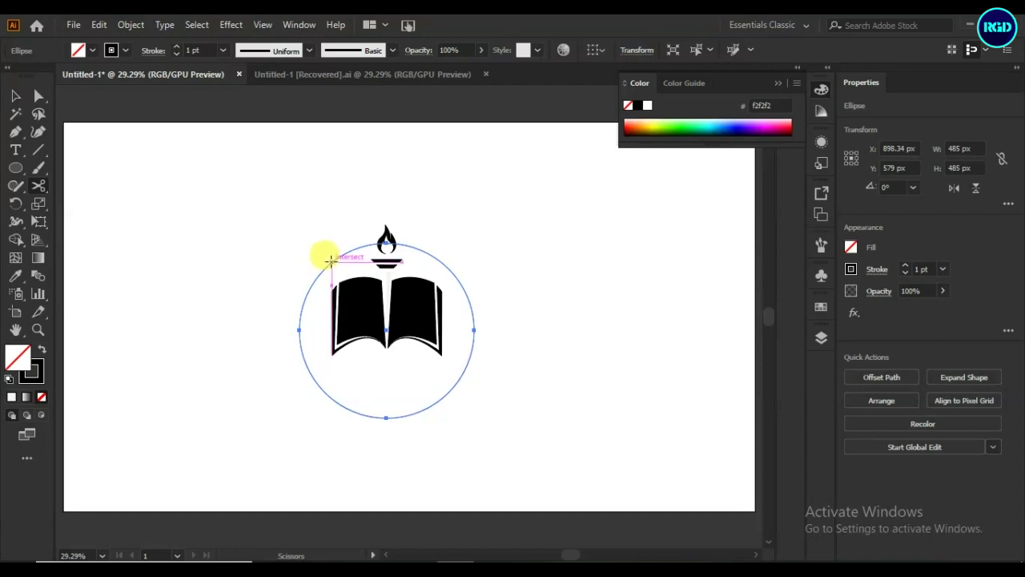
left_click(15, 96)
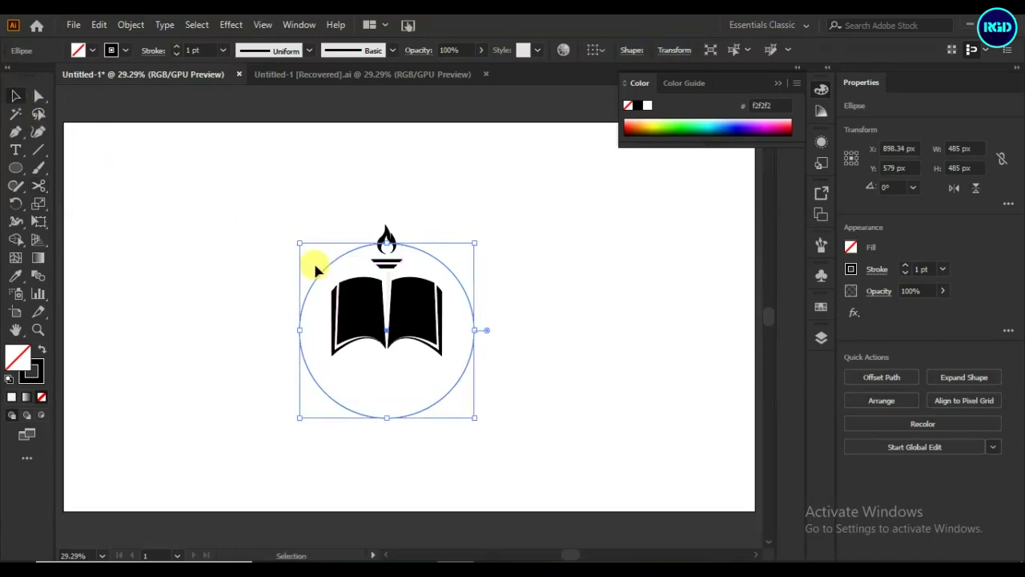
left_click(39, 186)
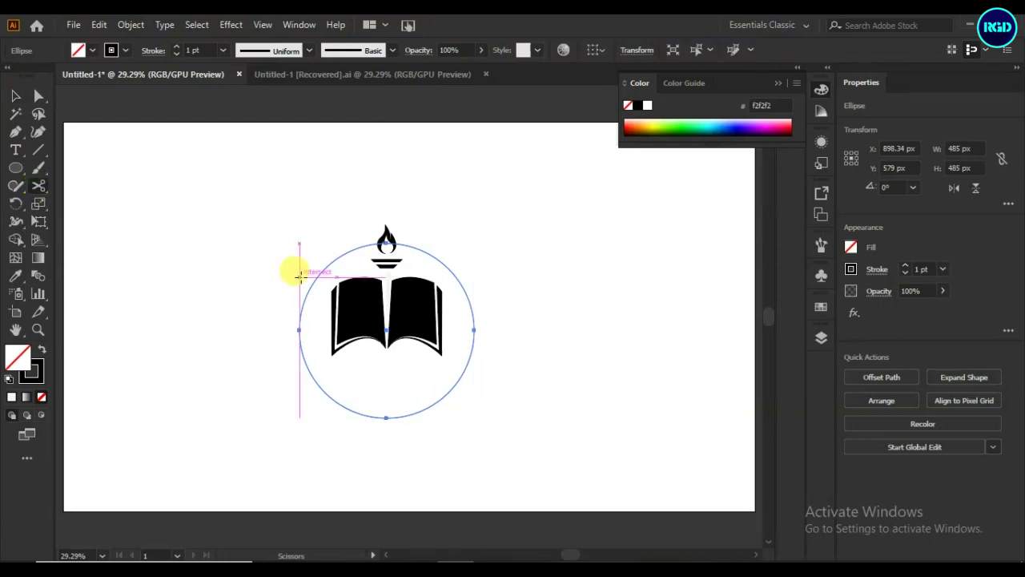
left_click(336, 255)
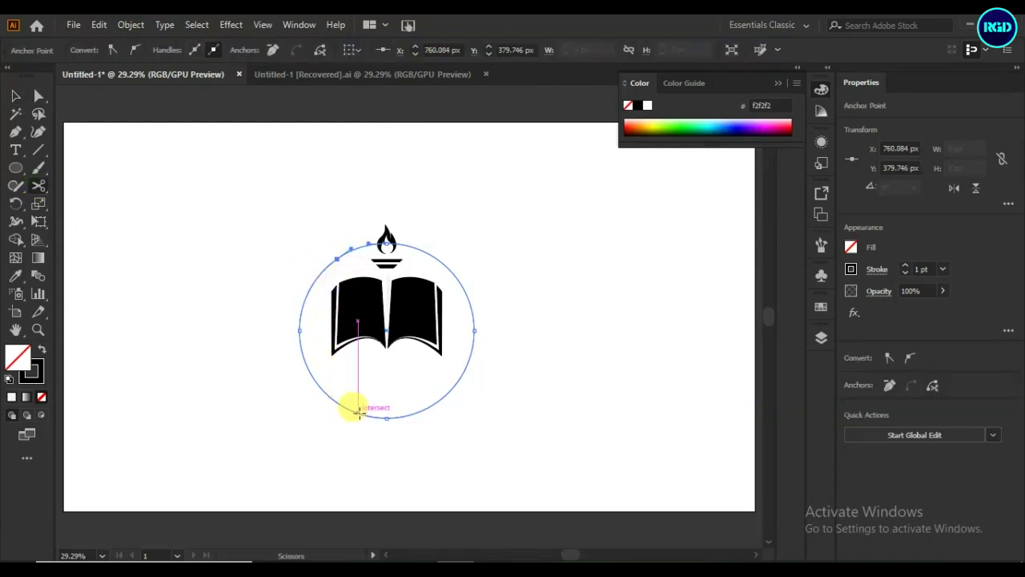
left_click(358, 411)
left_click(15, 95)
left_click(472, 347)
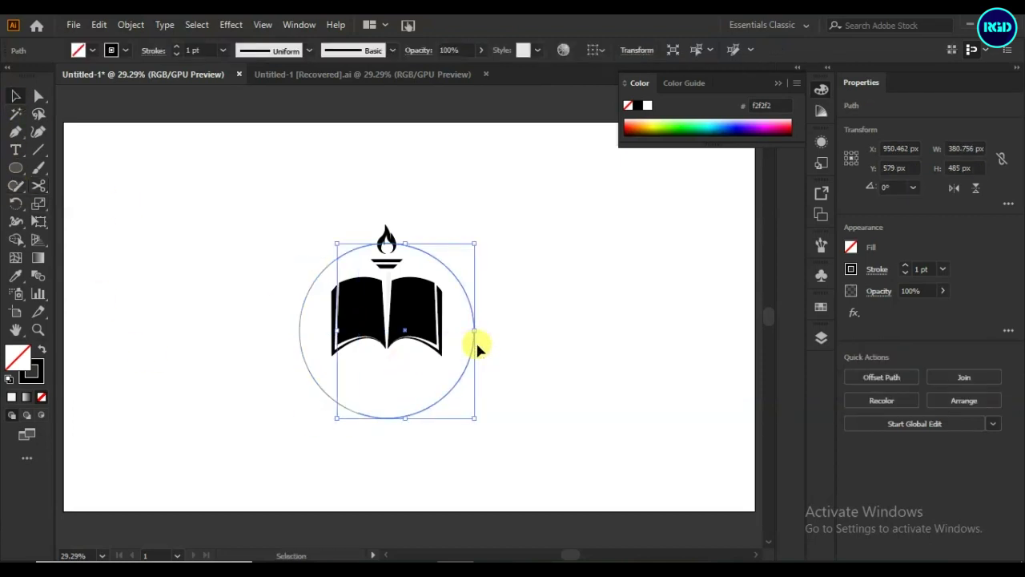
key("Delete")
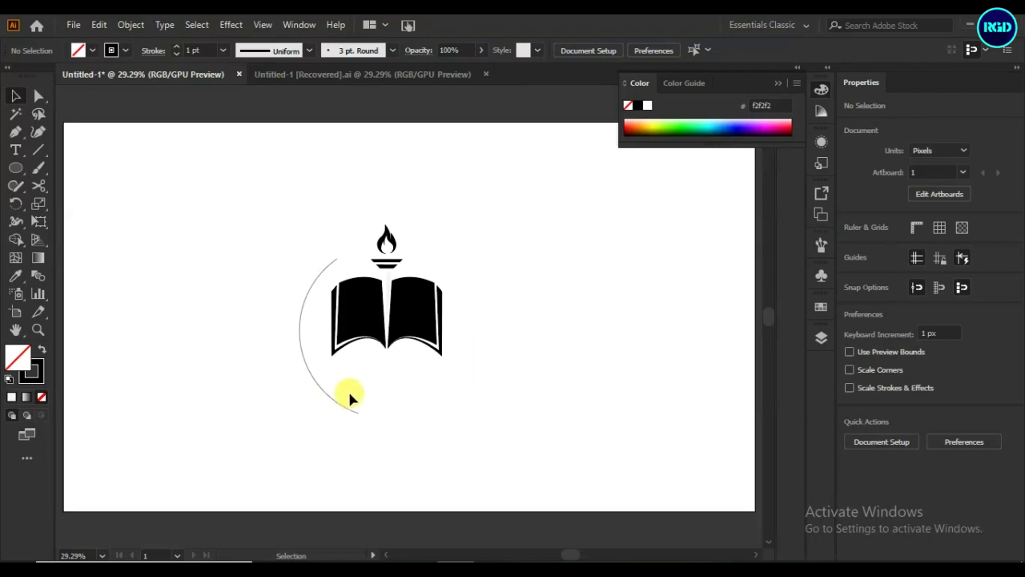
- Select the remaining left arc and open the Arrows_Special brush library, enlarged to show more brushes
left_click(333, 395)
left_click(825, 251)
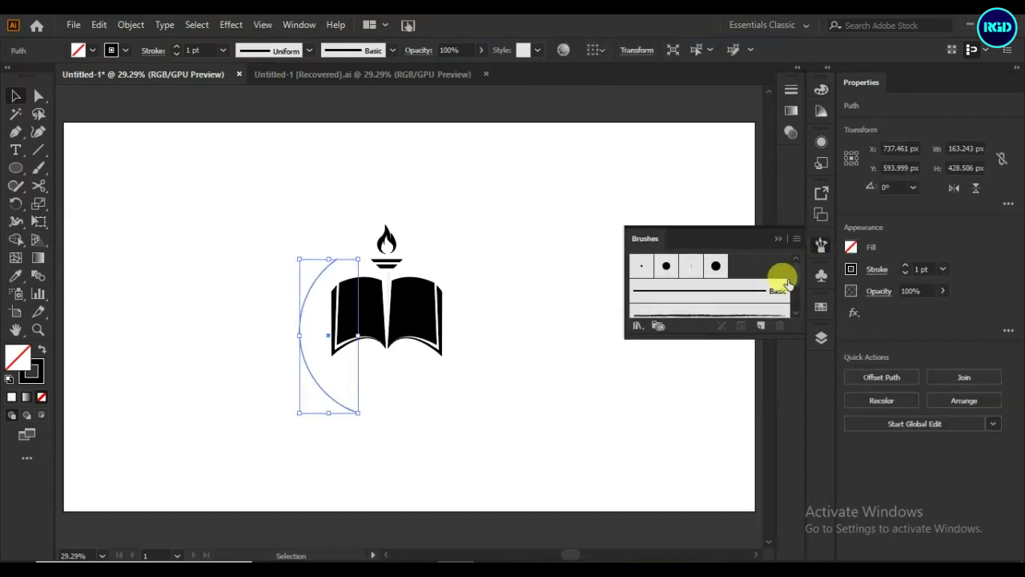
left_click_drag(794, 282, 805, 325)
left_click(636, 327)
mouse_move(677, 365)
left_click(804, 361)
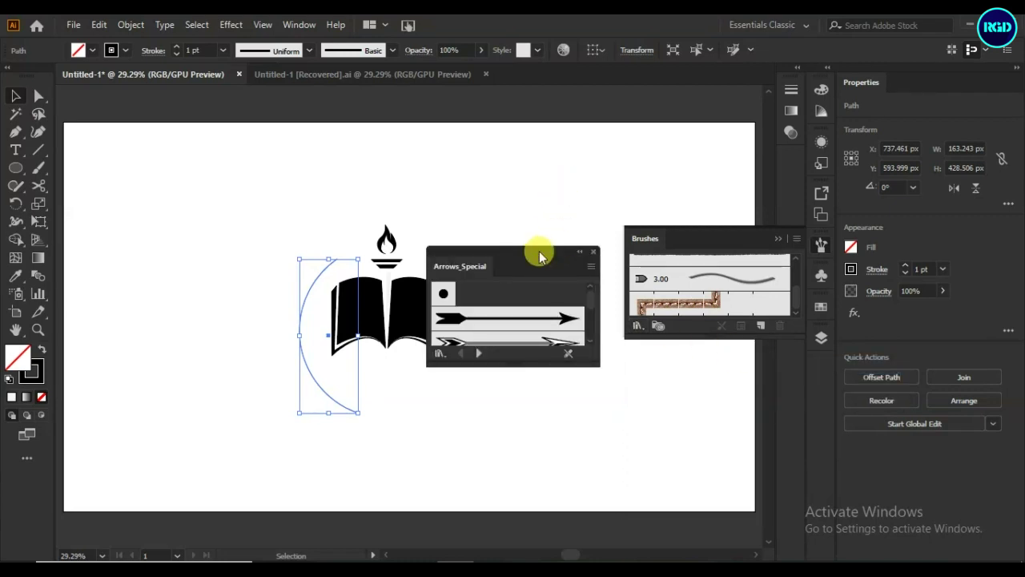
left_click_drag(534, 251, 556, 130)
left_click_drag(545, 243, 574, 498)
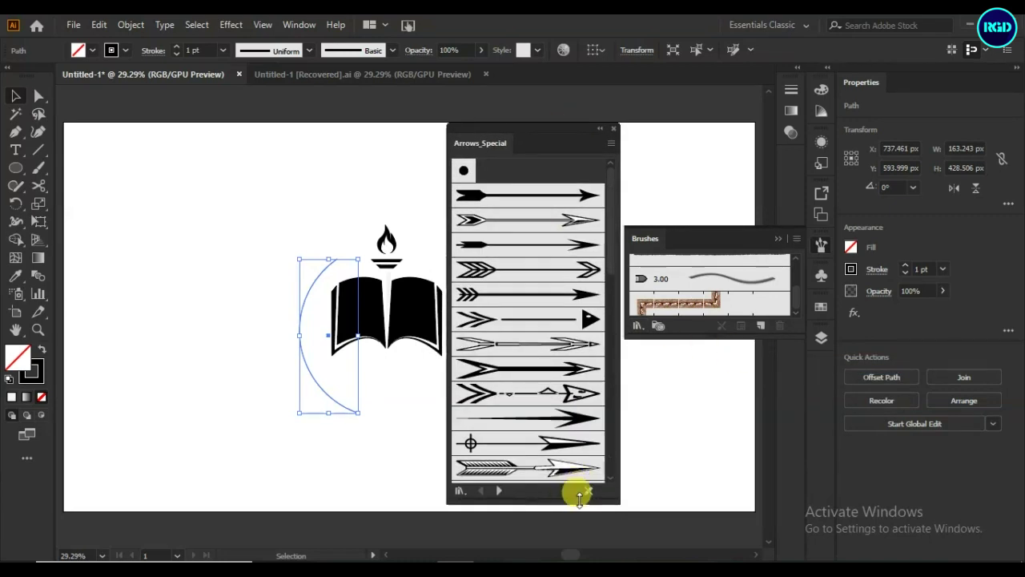
- Browse the brush libraries past Borders_Indigenous, apply the orange-brown laurel leaf brush to the left arc at 2 pt stroke, and deselect it
left_click(498, 491)
left_click(498, 491)
left_click(498, 491)
left_click(498, 491)
left_click(499, 491)
left_click(500, 491)
left_click(499, 491)
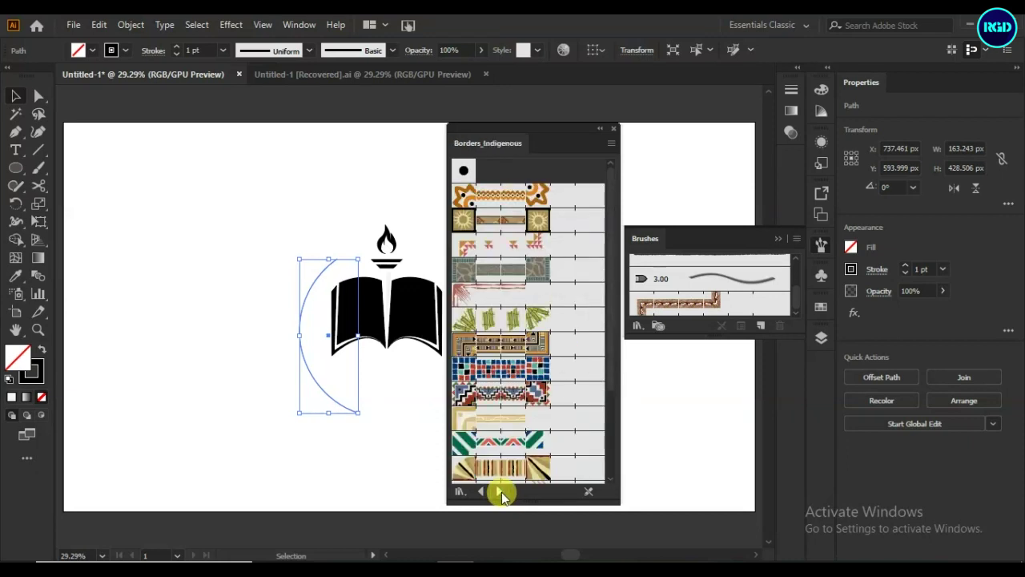
left_click(500, 491)
left_click(499, 491)
scroll(535, 386, "down", 4)
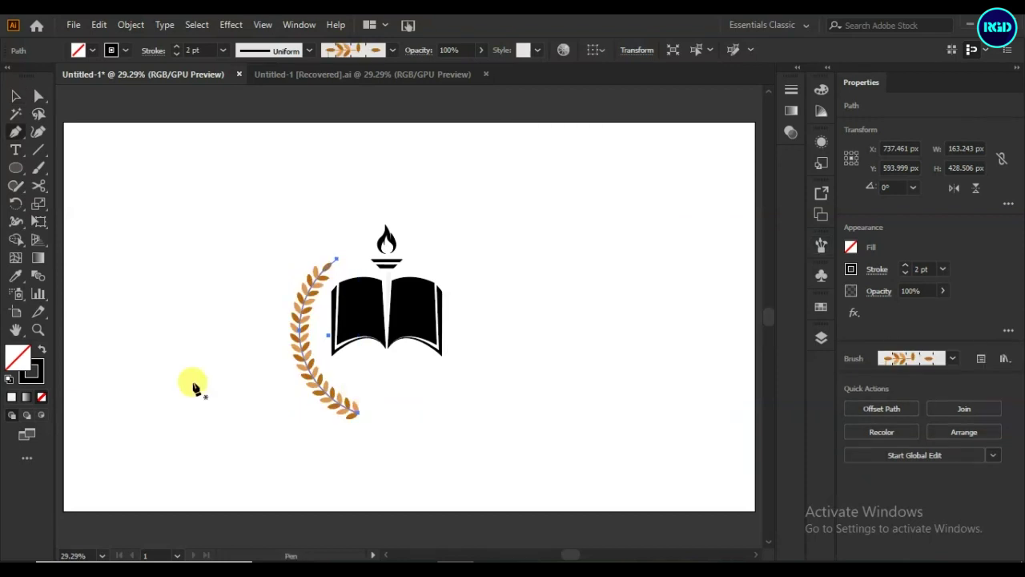
left_click(14, 95)
left_click(187, 303)
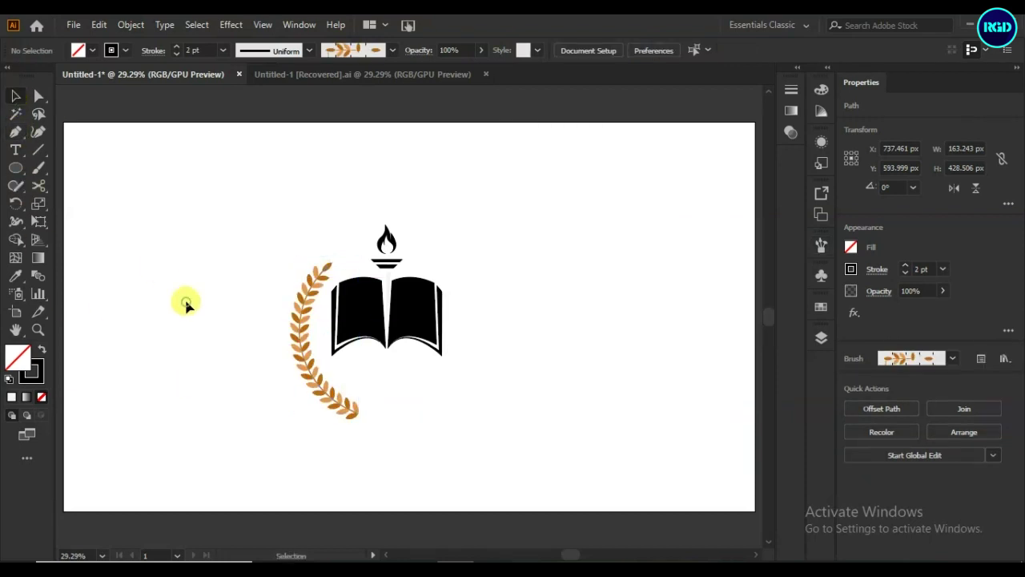
- Move the left laurel branch straight up to Y 523.999 px
left_click(342, 414)
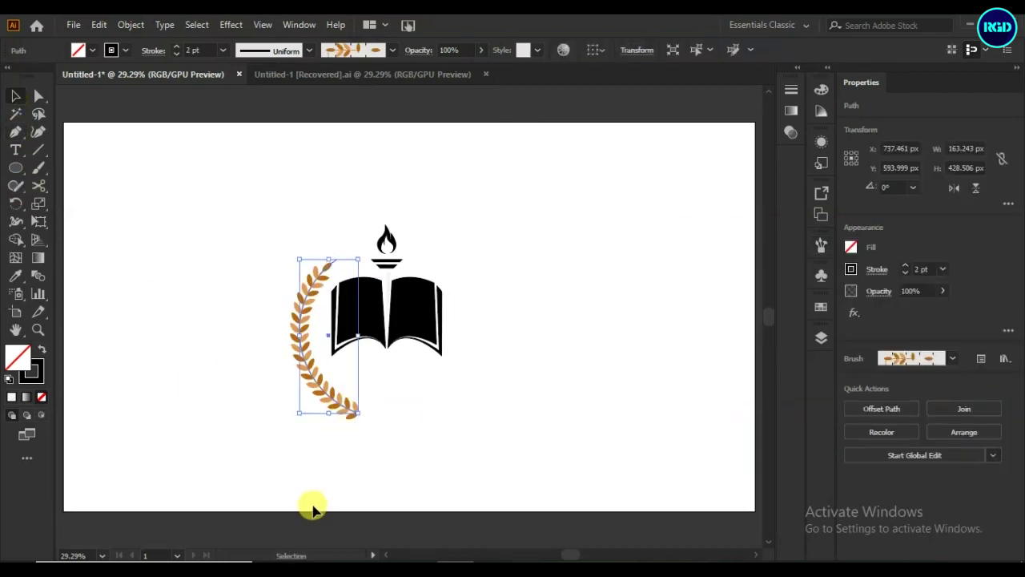
key("Up")
key("Up")
key("Up")
key("Up")
key("Up")
key("Up")
key("Up")
key("Up")
key("Up")
key("Up")
key("Up")
key("Up")
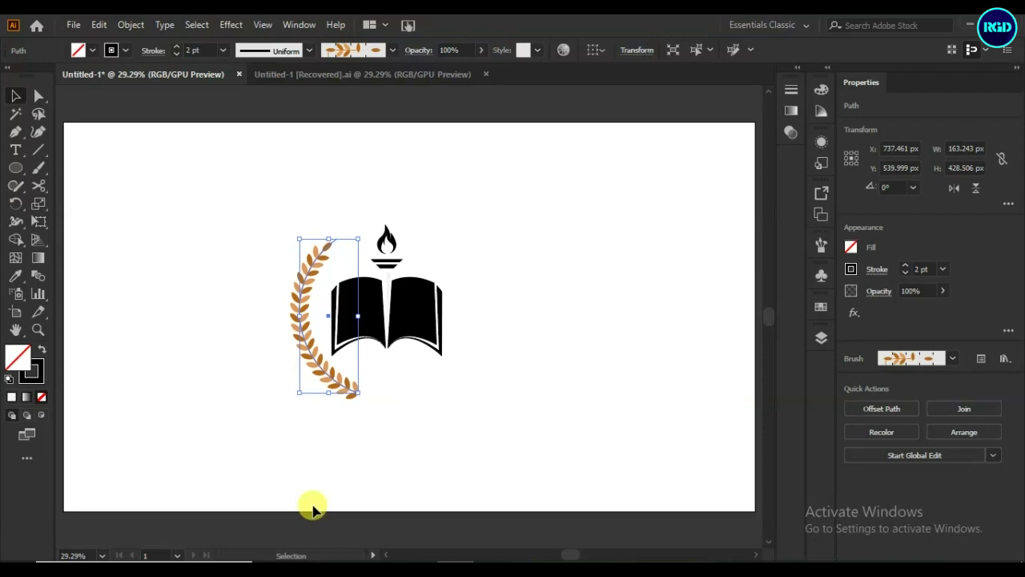
key("Up")
key("Up")
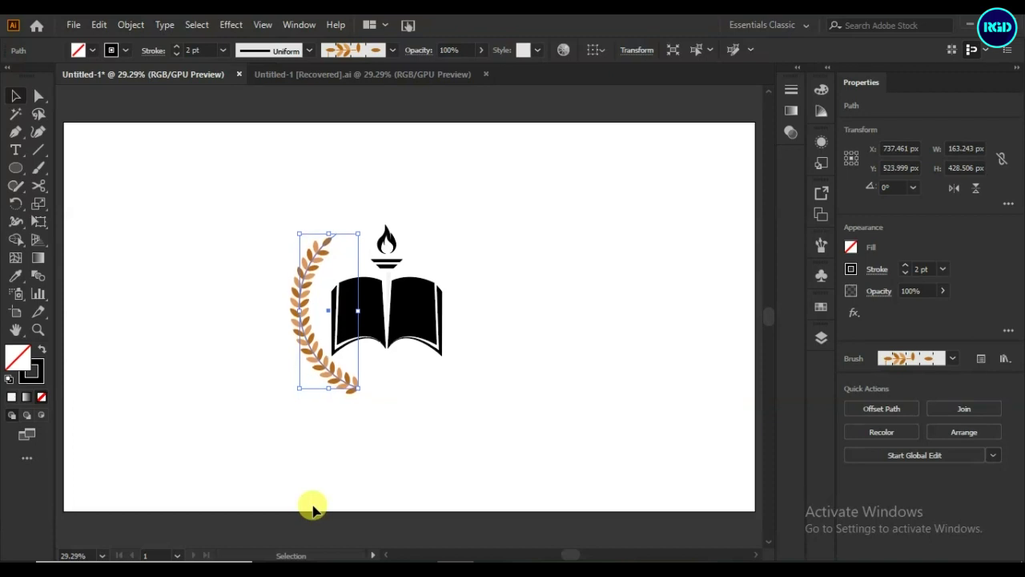
- Taper the laurel branch toward its upper end with the Width tool and deselect it
left_click(16, 221)
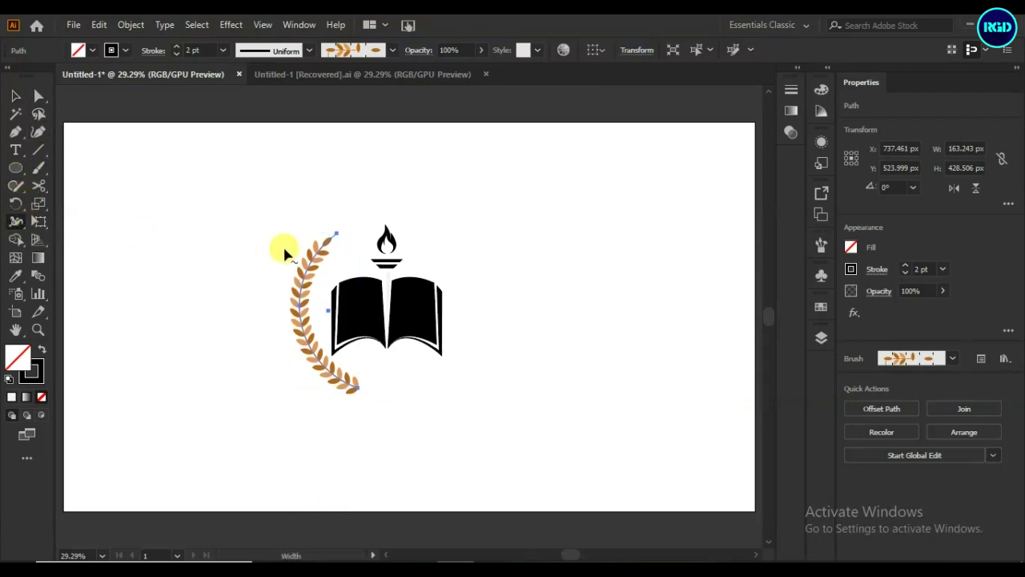
left_click_drag(348, 250, 336, 240)
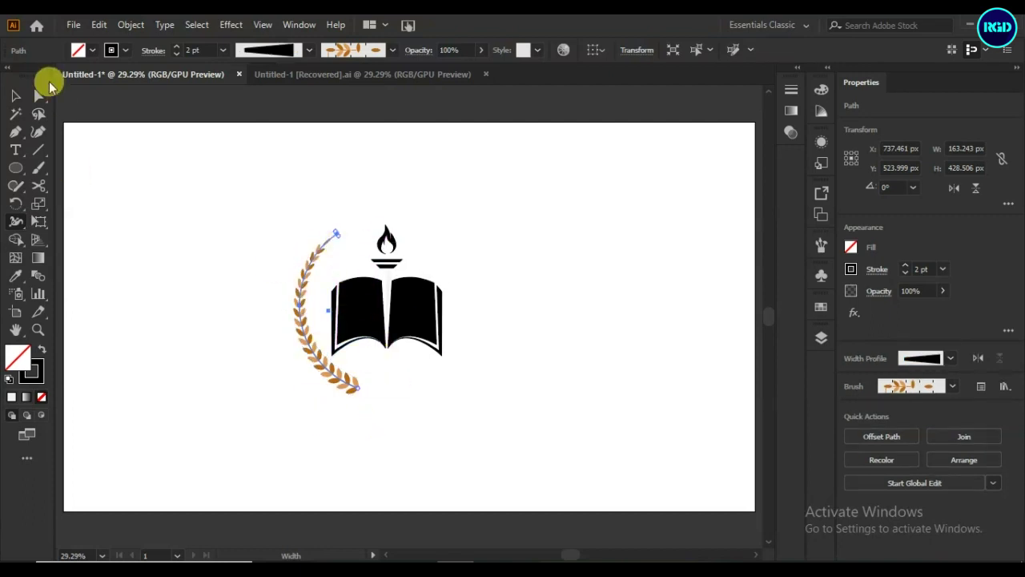
left_click(139, 272)
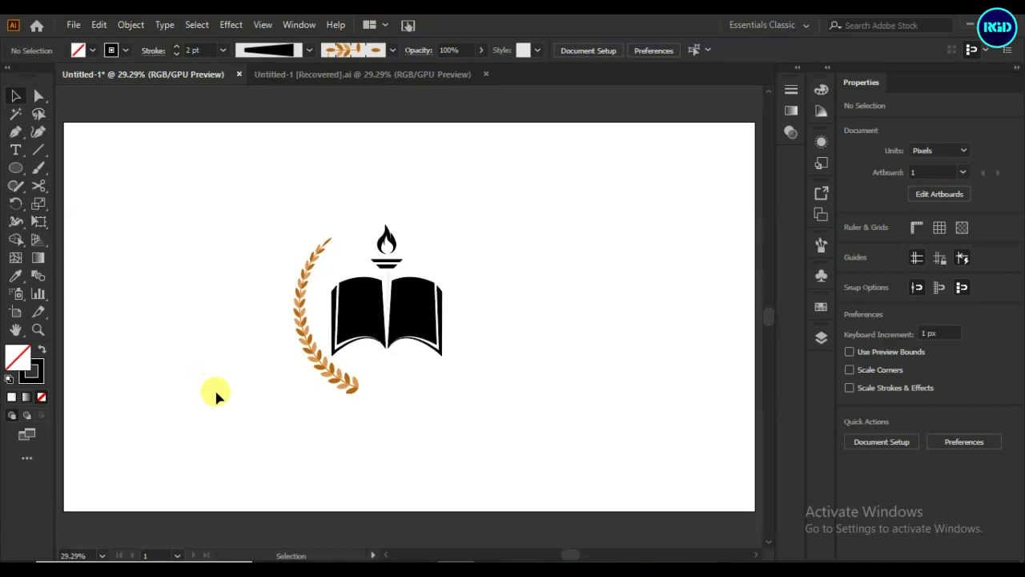
- Ungroup the combined torch and book artwork and deselect it
left_click(391, 272)
left_click(469, 275)
left_click_drag(437, 211, 360, 273)
right_click(390, 250)
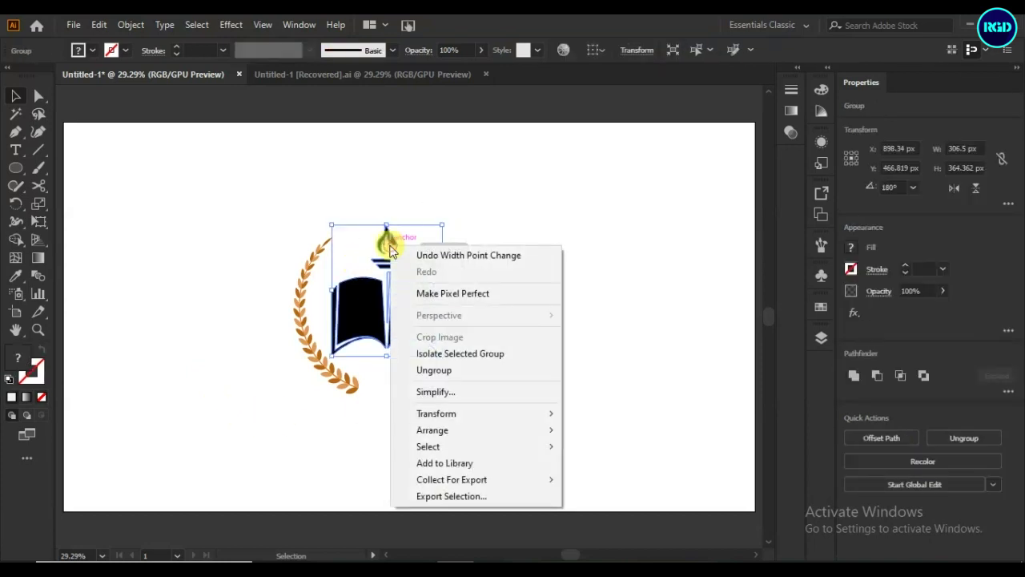
left_click(433, 370)
left_click(459, 295)
- Enlarge the flame and torch parts above the book to about 103 × 144 px and move them up 12 px
left_click(365, 270)
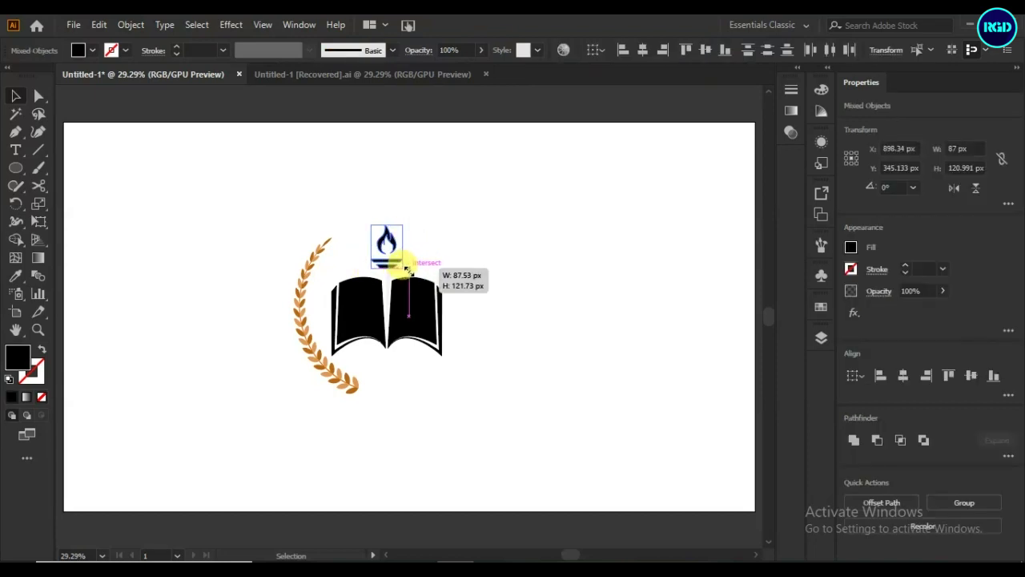
key("Up")
key("Up")
key("Up")
key("Up")
key("Up")
key("Up")
key("Up")
key("Up")
key("Up")
key("Up")
key("Up")
key("Up")
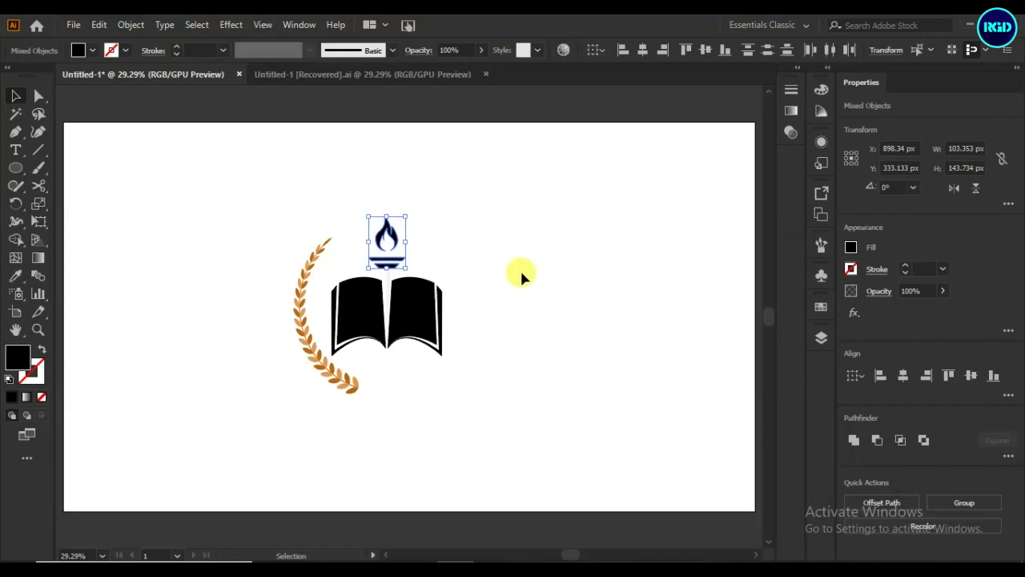
left_click(521, 274)
- Create a mirrored copy of the left laurel branch by reflecting it across the vertical axis
left_click(298, 320)
right_click(299, 320)
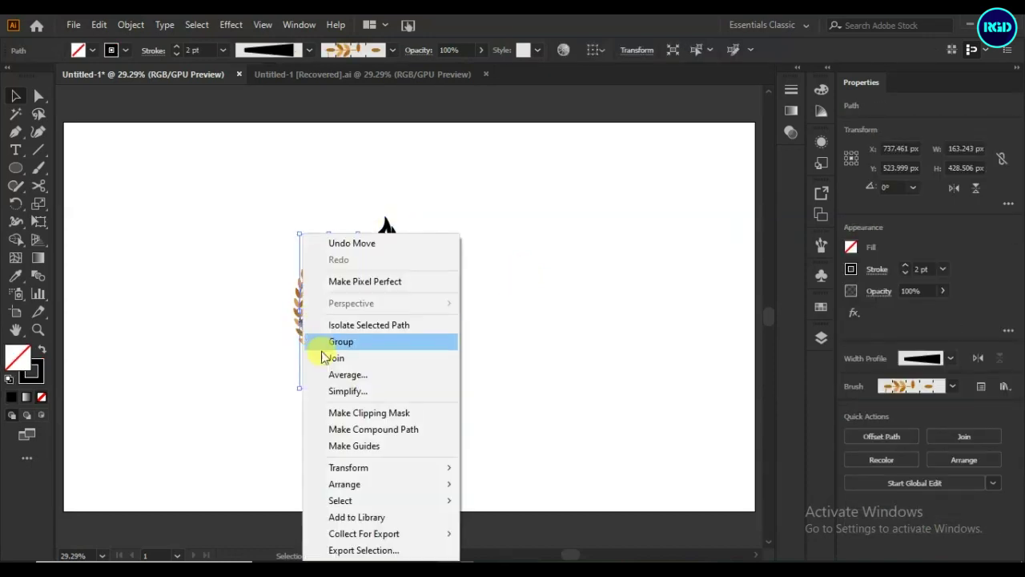
mouse_move(458, 465)
left_click(474, 327)
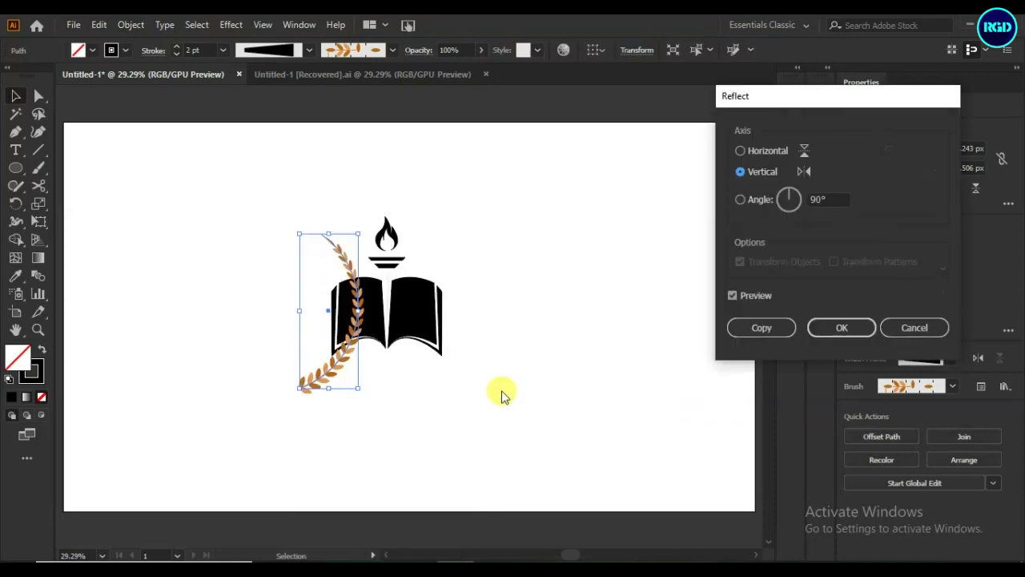
left_click(761, 328)
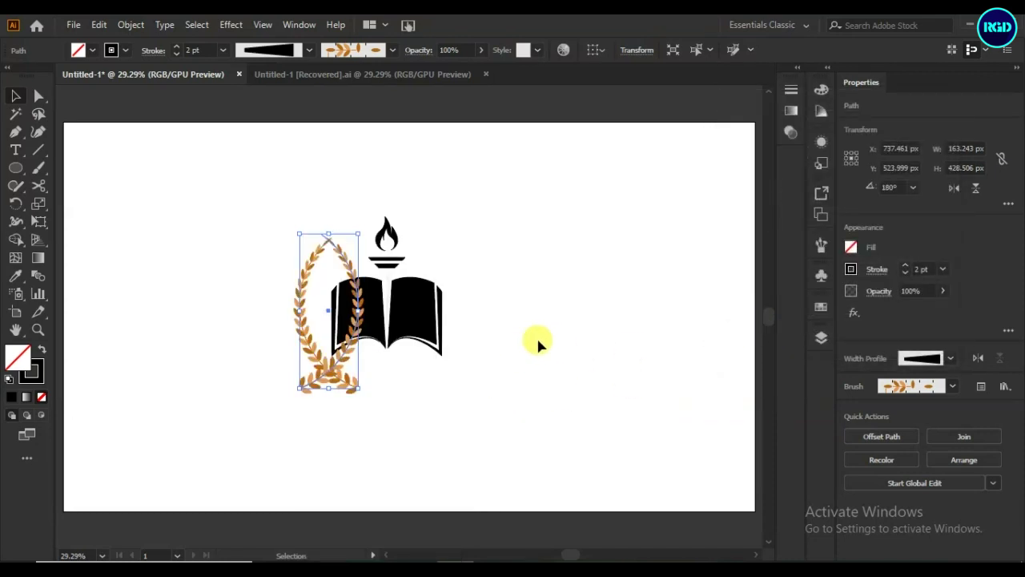
- Move the mirrored branch horizontally to the other side of the book, to about X 1063 px, and deselect it
key("shift+Right")
key("shift+Right")
key("shift+Right")
key("shift+Right")
key("shift+Right")
key("shift+Right")
key("shift+Right")
key("shift+Right")
key("shift+Right")
key("shift+Right")
key("shift+Right")
key("shift+Right")
key("shift+Right")
key("shift+Right")
key("shift+Right")
key("shift+Right")
key("shift+Right")
key("shift+Right")
key("shift+Right")
key("shift+Right")
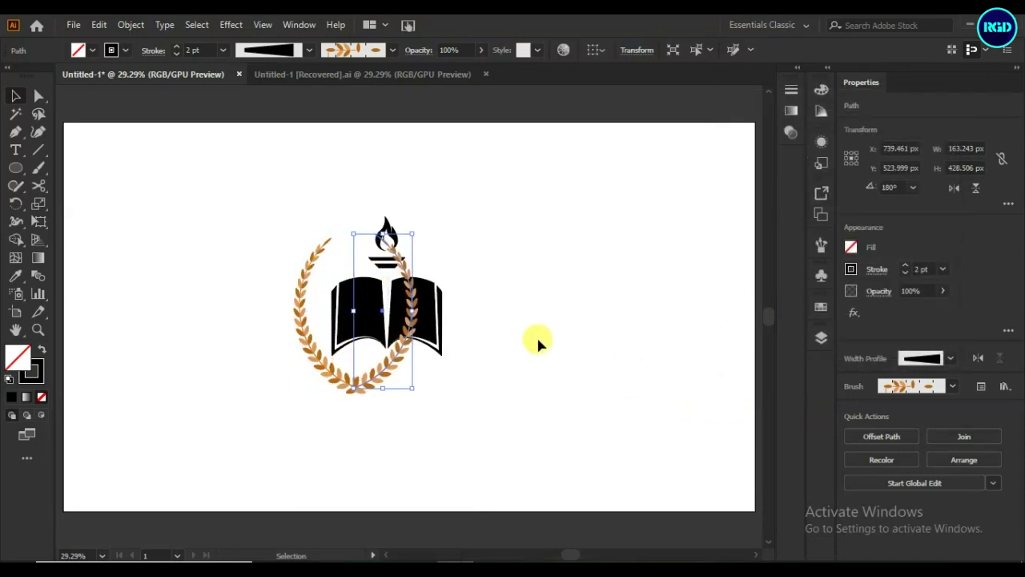
key("shift+Right")
key("shift+Right")
key("shift+Right")
key("shift+Right")
key("shift+Right")
key("shift+Right")
key("shift+Right")
key("shift+Right")
key("shift+Right")
key("shift+Right")
key("shift+Right")
key("shift+Right")
key("shift+Right")
key("shift+Right")
key("shift+Right")
key("shift+Right")
key("shift+Right")
key("shift+Right")
key("shift+Right")
key("shift+Right")
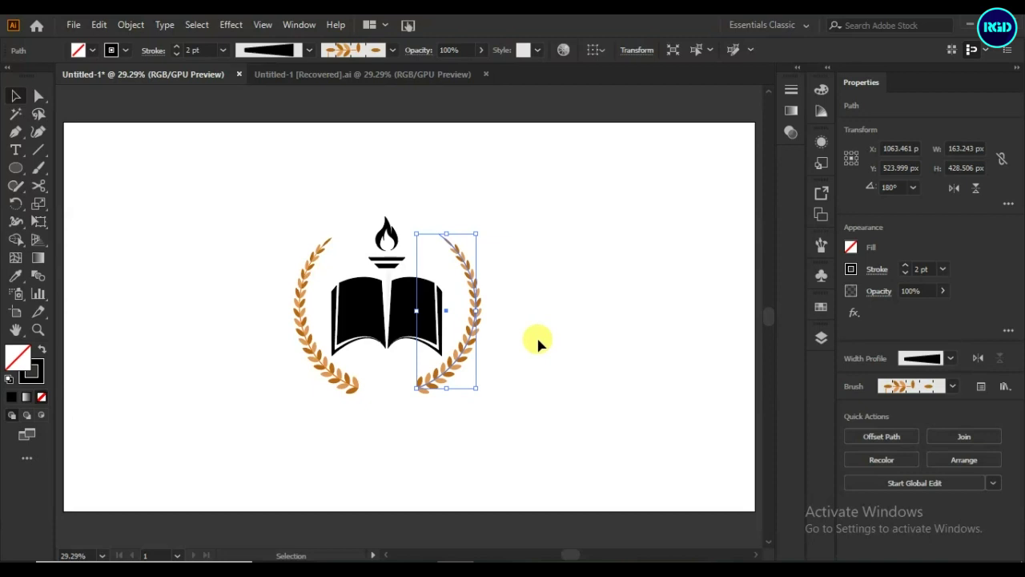
left_click(539, 325)
- Expand the appearance of the right and left laurel branches into editable shapes
left_click(472, 351)
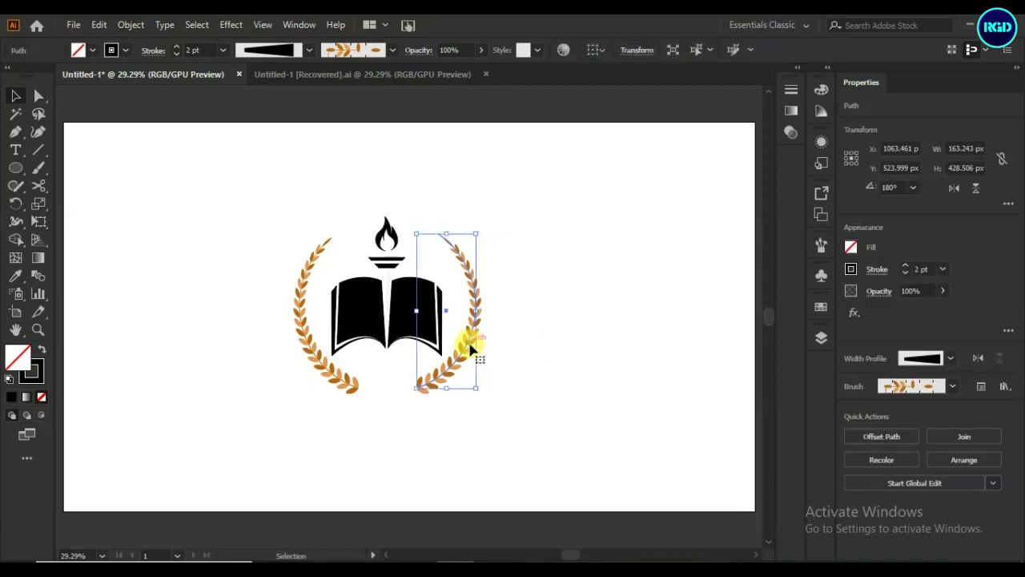
left_click(132, 24)
left_click(216, 214)
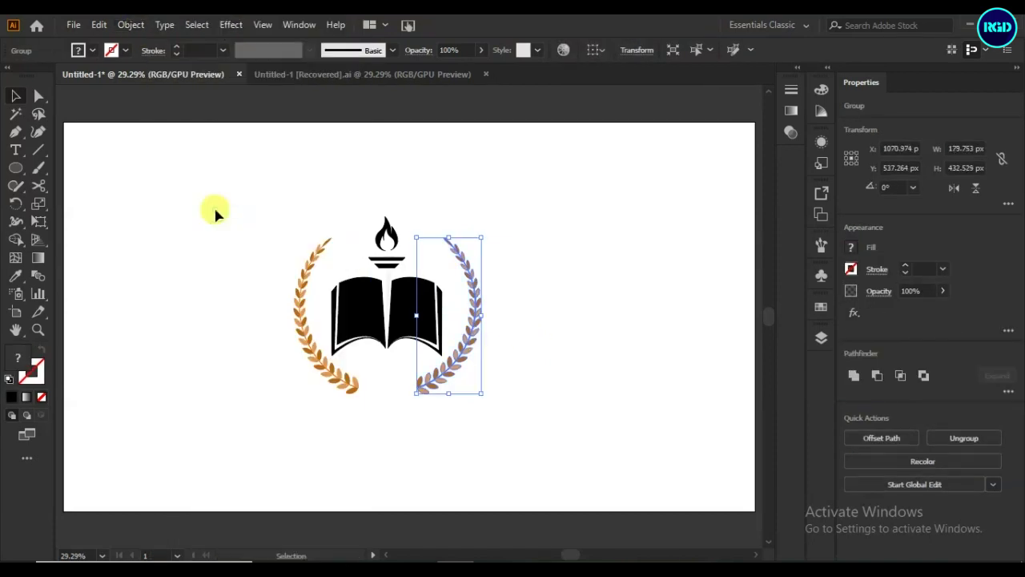
left_click(298, 298)
left_click(132, 24)
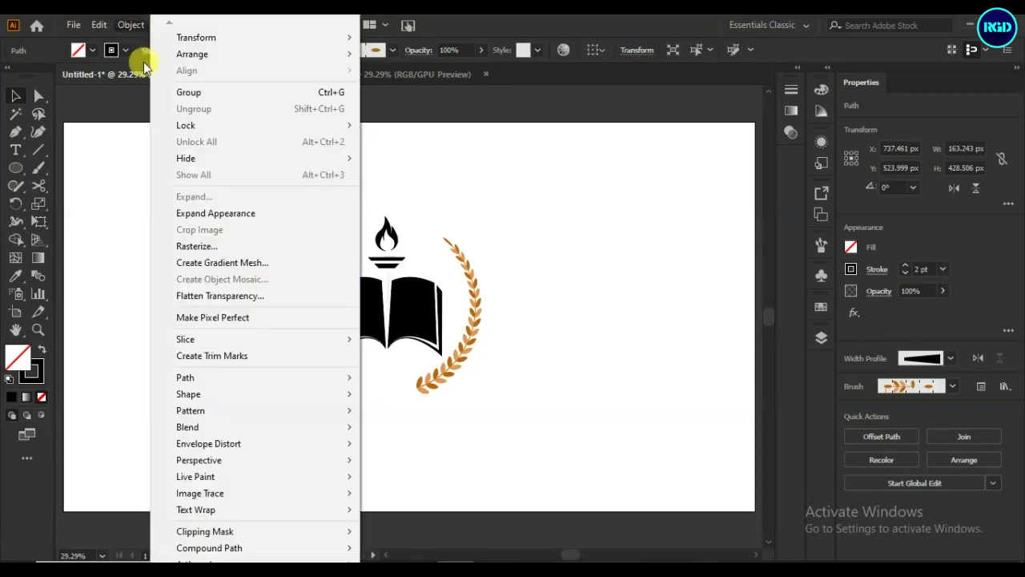
left_click(193, 209)
left_click(228, 320)
- Fill both expanded laurel branches with black
left_click(311, 345)
left_click(93, 51)
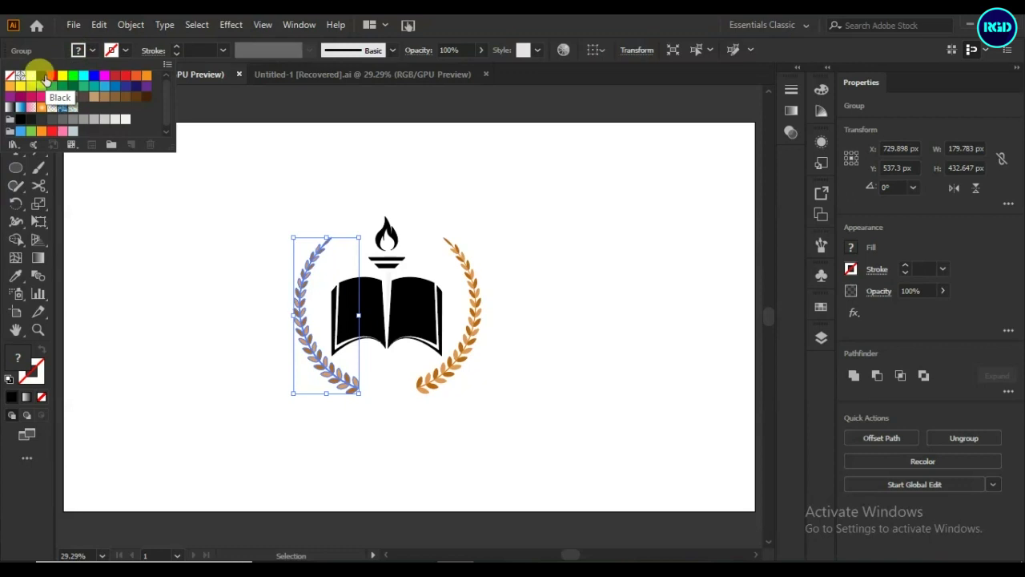
left_click(190, 298)
left_click(481, 304)
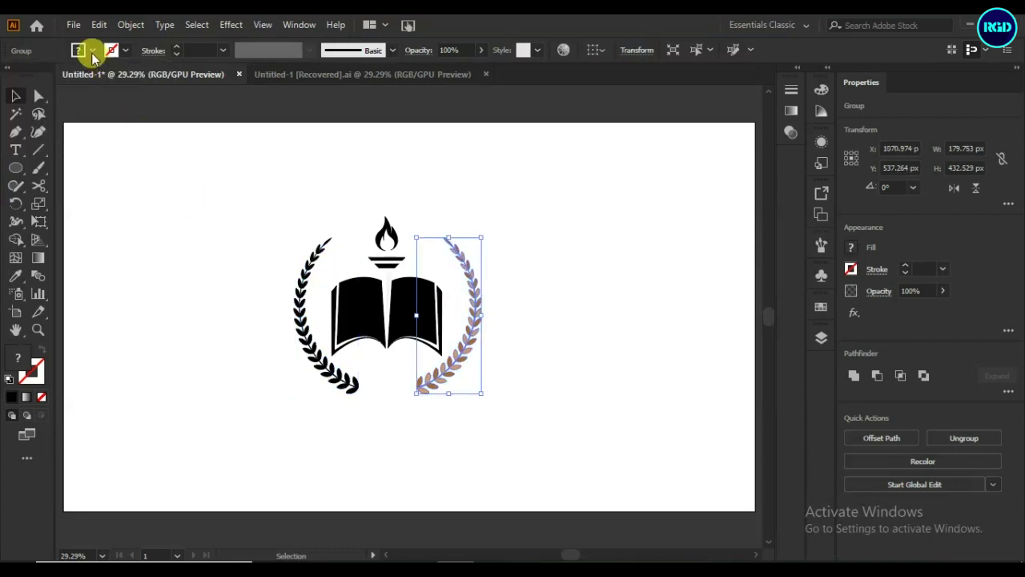
left_click(93, 52)
left_click(40, 79)
left_click(229, 328)
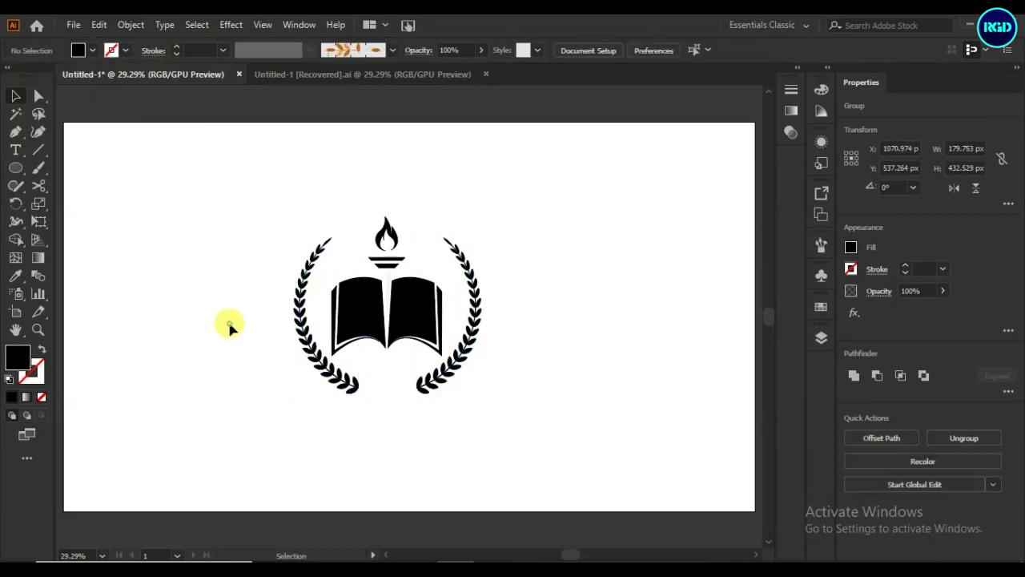
- Group the torch, book and both laurel branches and move the group toward the upper right of the artboard
left_click(362, 320)
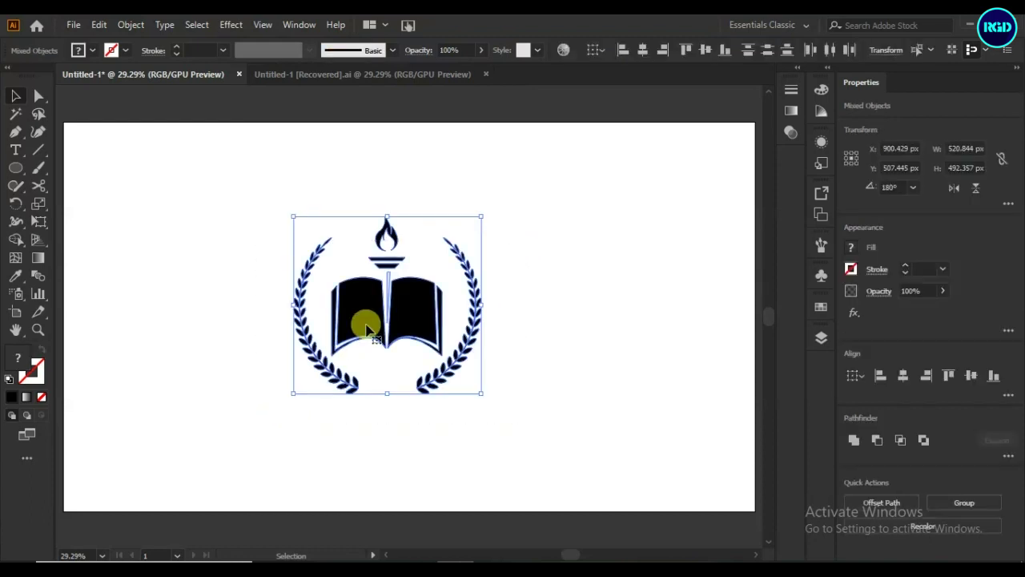
right_click(353, 340)
left_click(403, 192)
left_click_drag(424, 326, 588, 239)
- Draw a black rectangle about 454 × 90 px and place it below the wreath as a banner
left_click(524, 353)
left_click_drag(363, 353, 526, 385)
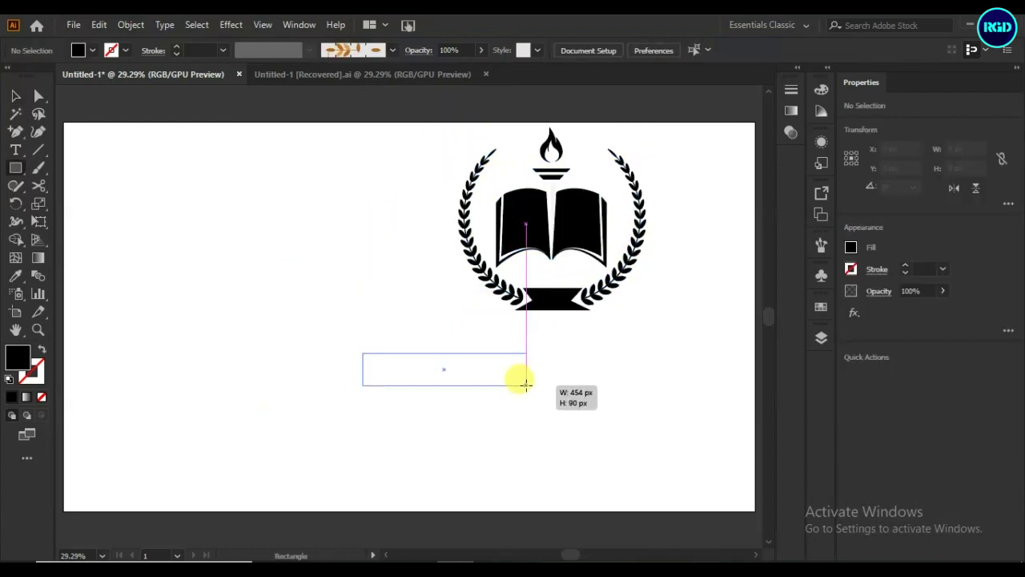
left_click_drag(445, 369, 549, 330)
- Shape a shortened copy of the banner rectangle into a notched ribbon tail and place it at the banner's lower left end
left_click_drag(550, 330, 539, 387)
left_click(16, 131)
left_click_drag(621, 387, 482, 387)
left_click(456, 386)
left_click(37, 95)
left_click_drag(494, 392, 479, 352)
left_click_drag(476, 440, 513, 320)
left_click_drag(16, 131, 69, 138)
left_click(16, 96)
left_click(383, 329)
- Draw a triangular fold between the banner's lower left corner and the ribbon tail with the Pen tool and fill it light gray
left_click(16, 132)
left_click(492, 346)
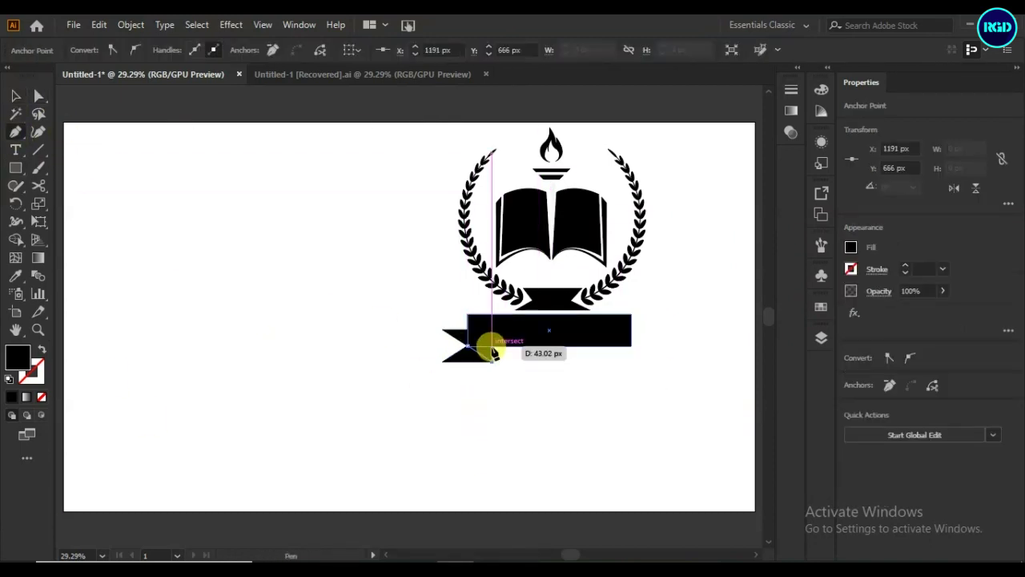
left_click(852, 248)
left_click(763, 343)
- Adjust the gray fold's upper right anchor point to meet the banner's lower edge
left_click(16, 96)
key("ctrl+plus")
key("ctrl+plus")
key("ctrl+plus")
key("ctrl+plus")
key("ctrl+plus")
key("ctrl+plus")
key("ctrl+plus")
left_click(39, 95)
left_click_drag(529, 249, 534, 240)
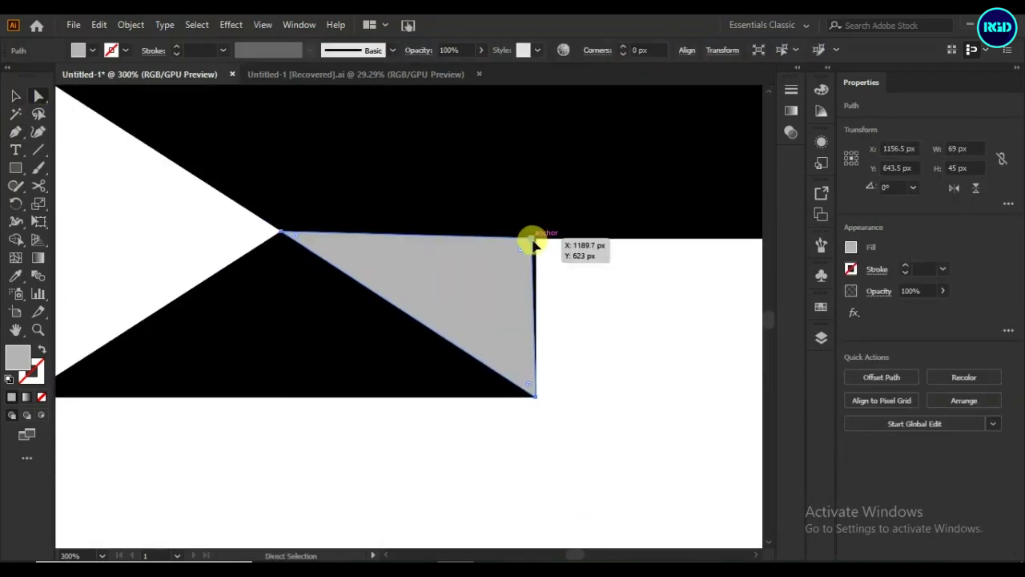
- Select the left ribbon tail with its gray fold and mirror a copy to the banner's right end
left_click(17, 95)
left_click(297, 378, "shift")
key("ctrl+0")
left_click(720, 354)
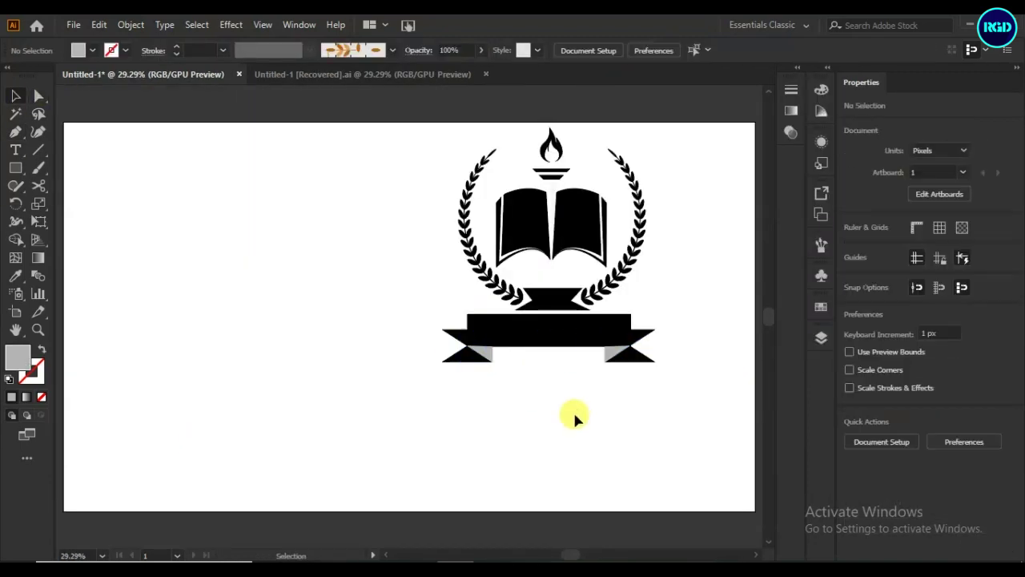
- Group all parts of the ribbon banner and move the group 30 px to the right below the wreath
left_click(503, 349)
right_click(503, 349)
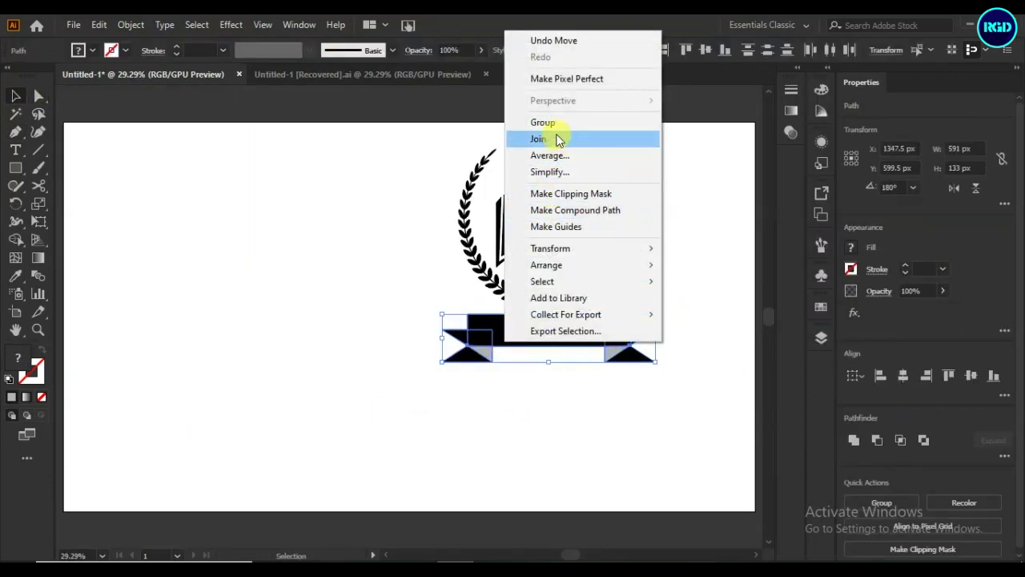
left_click(551, 122)
left_click(562, 354)
left_click_drag(549, 335, 560, 334)
left_click(545, 410)
- Select the wreath artwork and the ribbon banner and align their horizontal centers
left_click(642, 244)
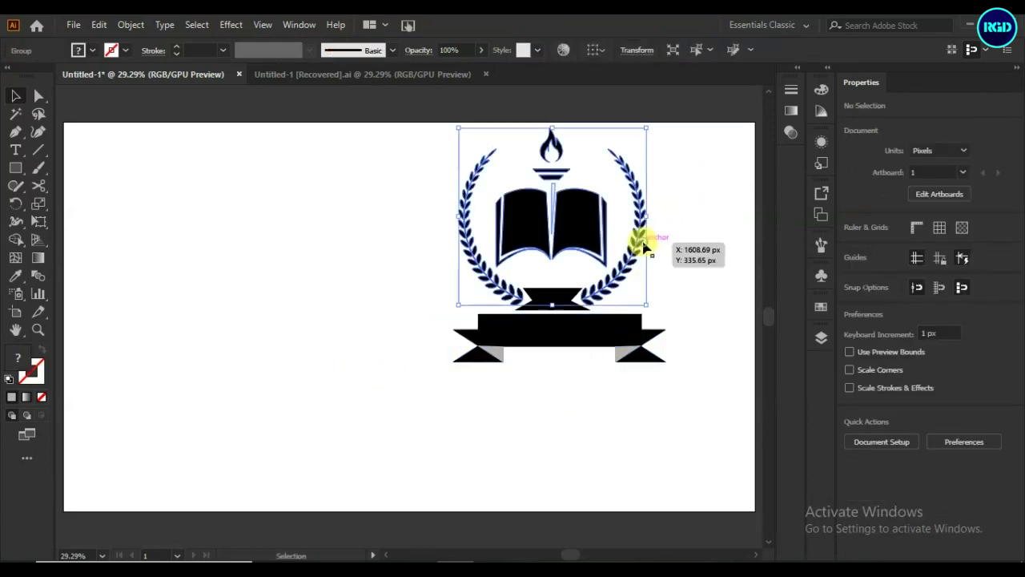
left_click_drag(681, 170, 390, 446)
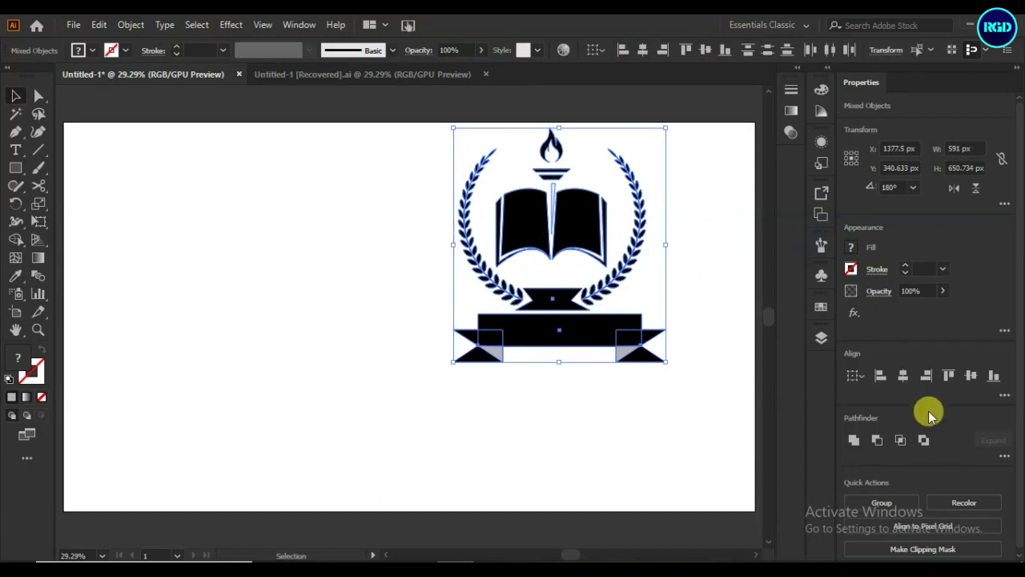
left_click(903, 375)
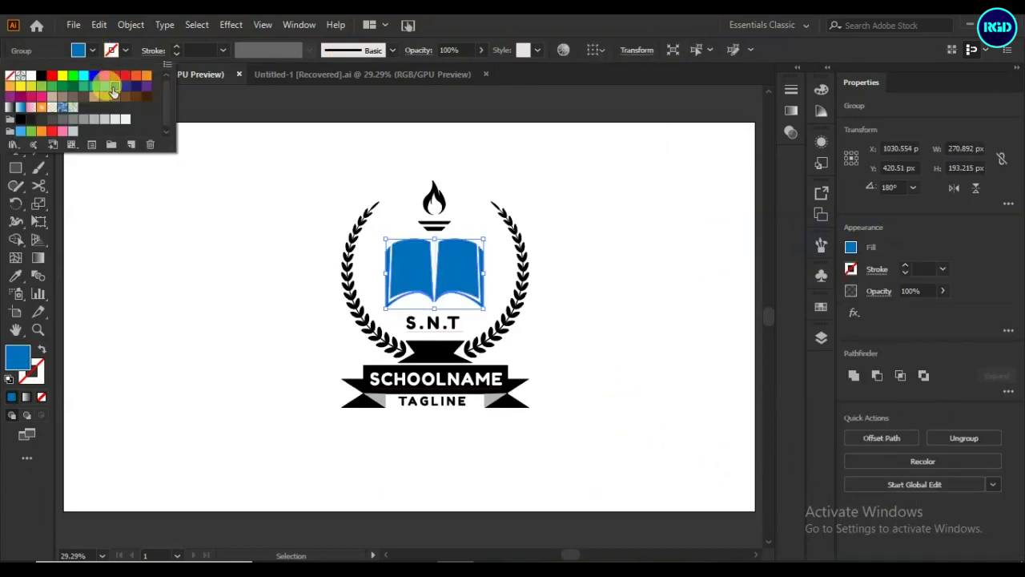
- Apply the book's blue fill to the laurel wreath by sampling it with the Eyedropper
left_click(16, 276)
left_click(410, 273)
left_click(16, 96)
left_click(564, 251)
left_click(509, 391)
left_click(497, 400, "shift")
left_click(676, 367)
- Recolor the central banner band behind the school name with the blue sampled from the laurel wreath
left_click(497, 373)
left_click(16, 275)
left_click(348, 245)
left_click(16, 95)
- Select both pieces of the left ribbon tail and fill them with the blue sampled from the wreath
left_click(355, 404)
left_click(351, 384, "shift")
right_click(349, 382)
left_click(401, 164)
left_click(16, 276)
left_click(347, 273)
left_click(16, 95)
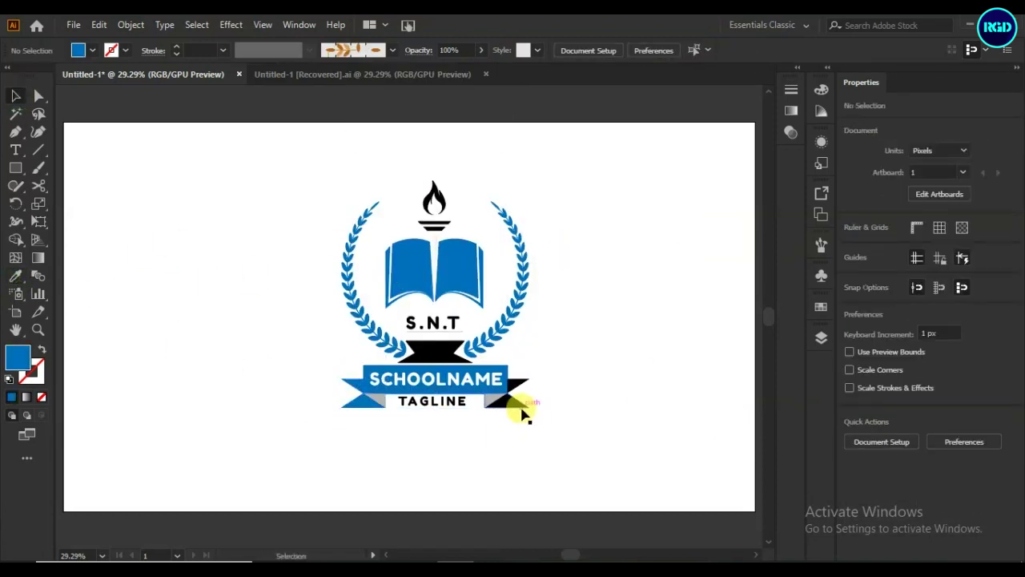
- Select both pieces of the right ribbon tail and fill them with the blue sampled from the book
left_click(515, 404)
left_click(520, 383, "shift")
right_click(526, 382)
left_click(568, 162)
left_click(16, 276)
left_click(394, 265)
left_click(16, 95)
left_click(194, 308)
- Recolor the torch base bars beneath the flame with the blue sampled from the book
left_click(435, 352)
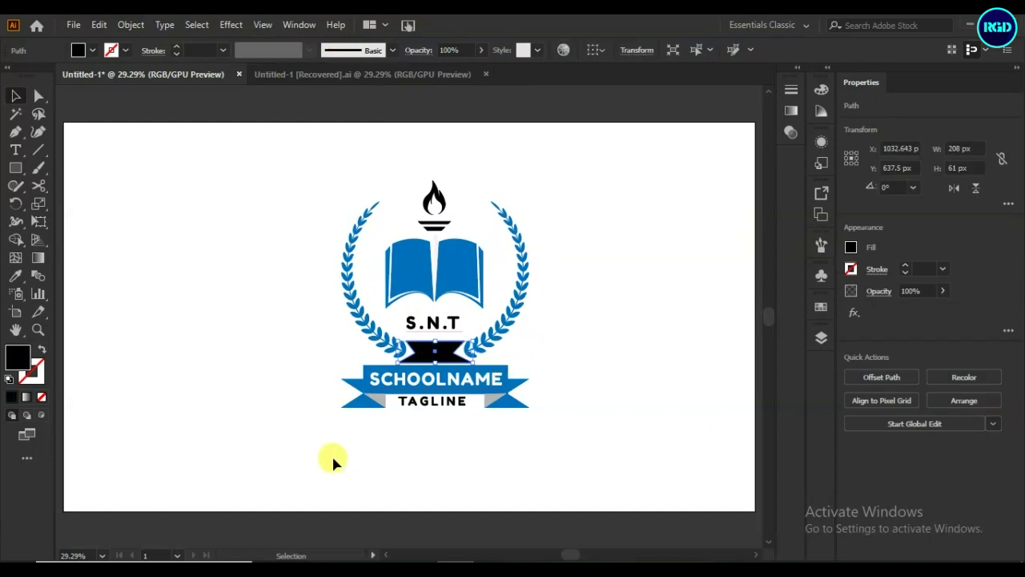
left_click(439, 225)
left_click(16, 276)
left_click(396, 269)
left_click(16, 96)
left_click(196, 273)
- Fill the torch flame with a radial gradient running from yellow to orange
left_click(442, 206)
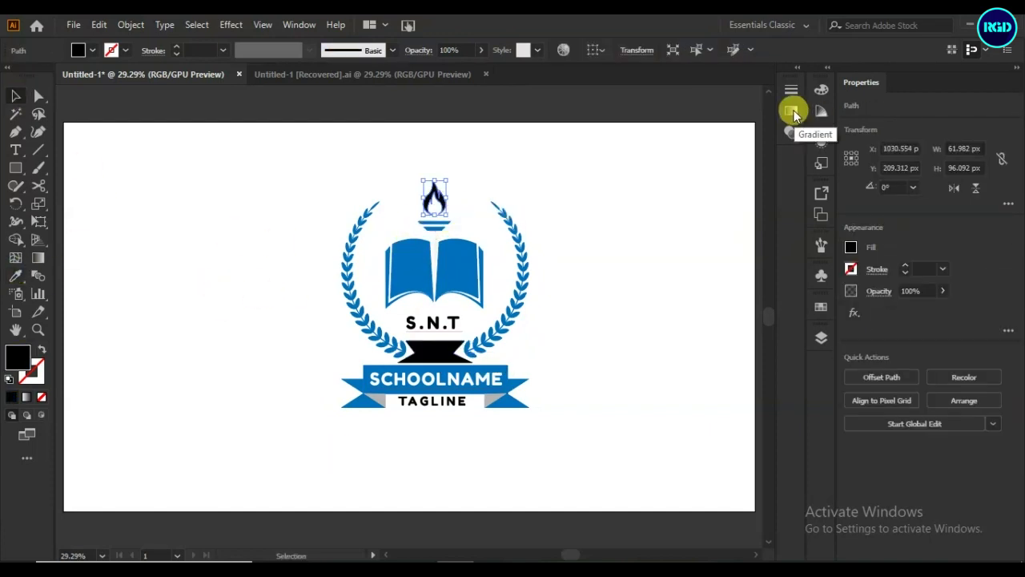
left_click(791, 111)
left_click(695, 108)
double_click(744, 223)
left_click(673, 271)
double_click(614, 223)
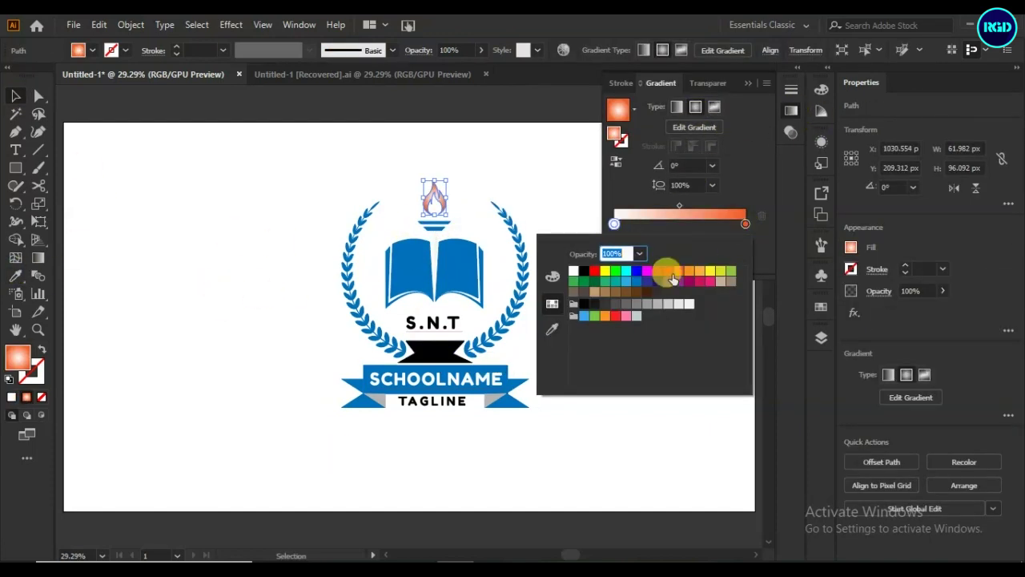
left_click(749, 83)
left_click(629, 261)
- Set the fill of the S.N.T initials below the book to orange
left_click(440, 323)
left_click(92, 51)
left_click(138, 77)
left_click(276, 295)
- Set the fill of the small black ribbon piece above the main banner to orange
left_click(435, 352)
left_click(93, 50)
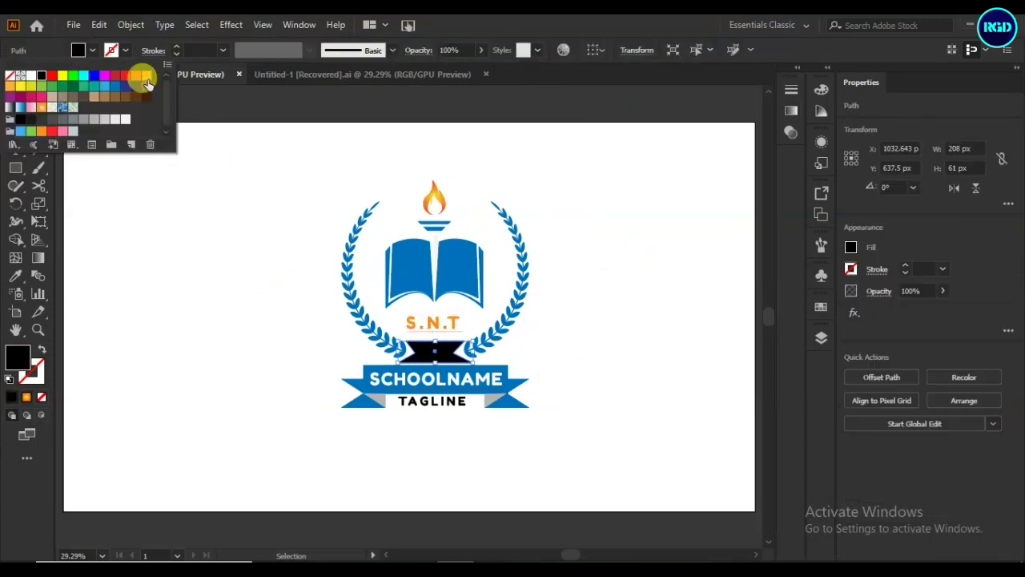
left_click(138, 77)
left_click(277, 281)
- Set the fill of the TAGLINE text to orange
left_click(415, 405)
left_click(92, 51)
left_click(143, 76)
left_click(207, 282)
- Ungroup the open book artwork so its pages and outer page edges can be selected separately
right_click(485, 269)
left_click(528, 390)
left_click(485, 269)
right_click(485, 269)
left_click(519, 389)
left_click(577, 360)
right_click(390, 280)
left_click(429, 401)
left_click(577, 361)
- Group the book's left and right outer page edges and fill them with the orange sampled from the small ribbon
left_click(483, 275)
left_click(386, 275, "shift")
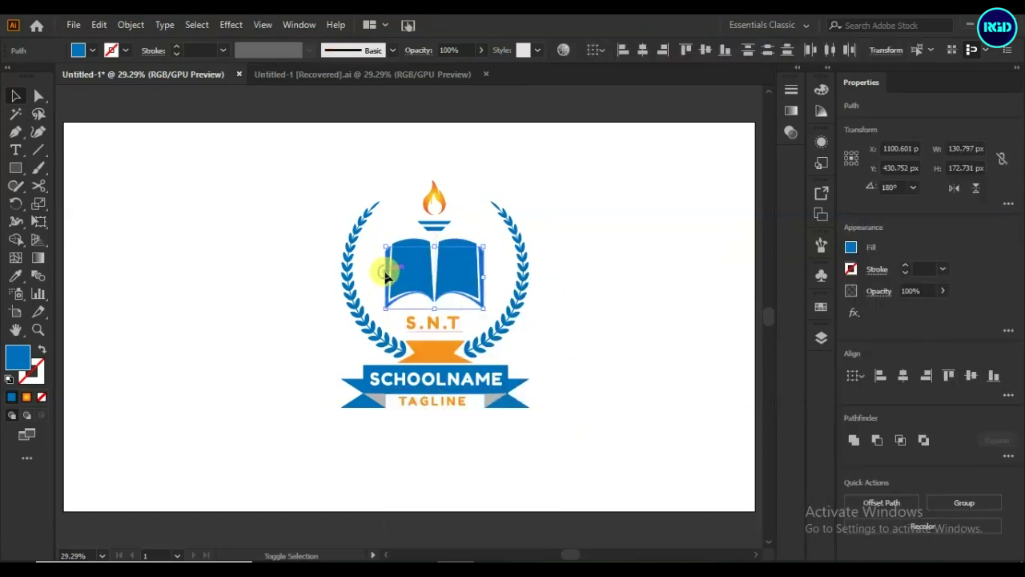
left_click(961, 502)
left_click(15, 277)
left_click(433, 350)
left_click(16, 96)
left_click(205, 273)
- Group the complete logo artwork and enlarge it to nearly fill the artboard's height
left_click_drag(305, 453, 305, 453)
right_click(429, 280)
left_click(475, 396)
left_click_drag(529, 407, 571, 458)
scroll(645, 298, "up", 1)
left_click(645, 298)
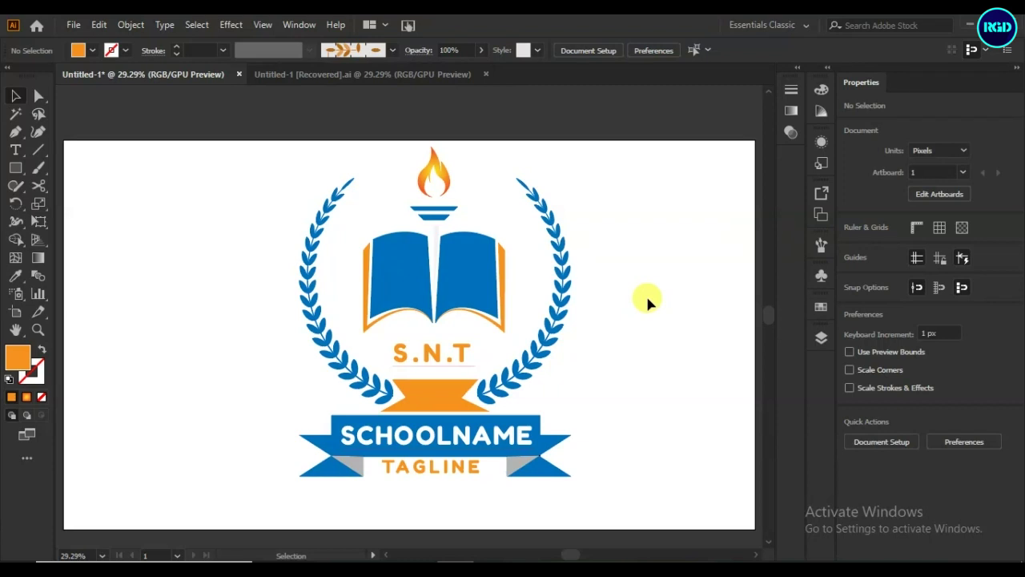